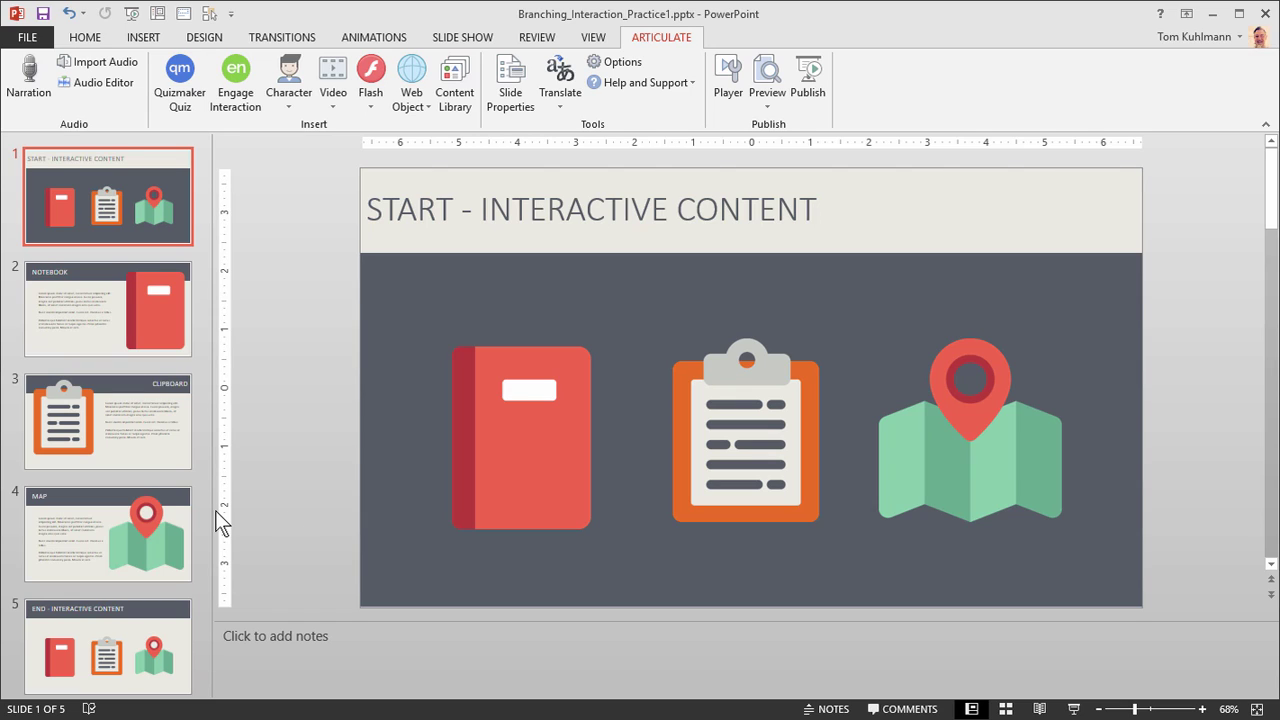
Open the Articulate player properties and preview the contents of the Resources tab
left_click(718, 78)
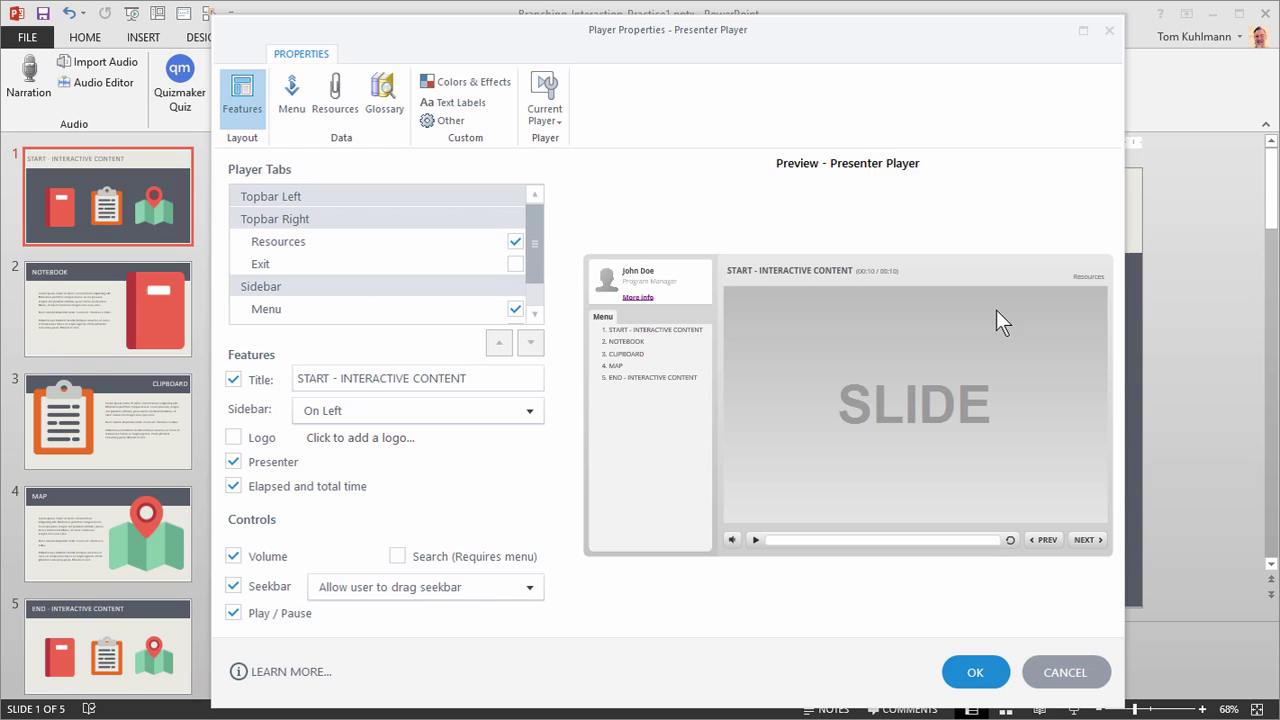
left_click(1081, 280)
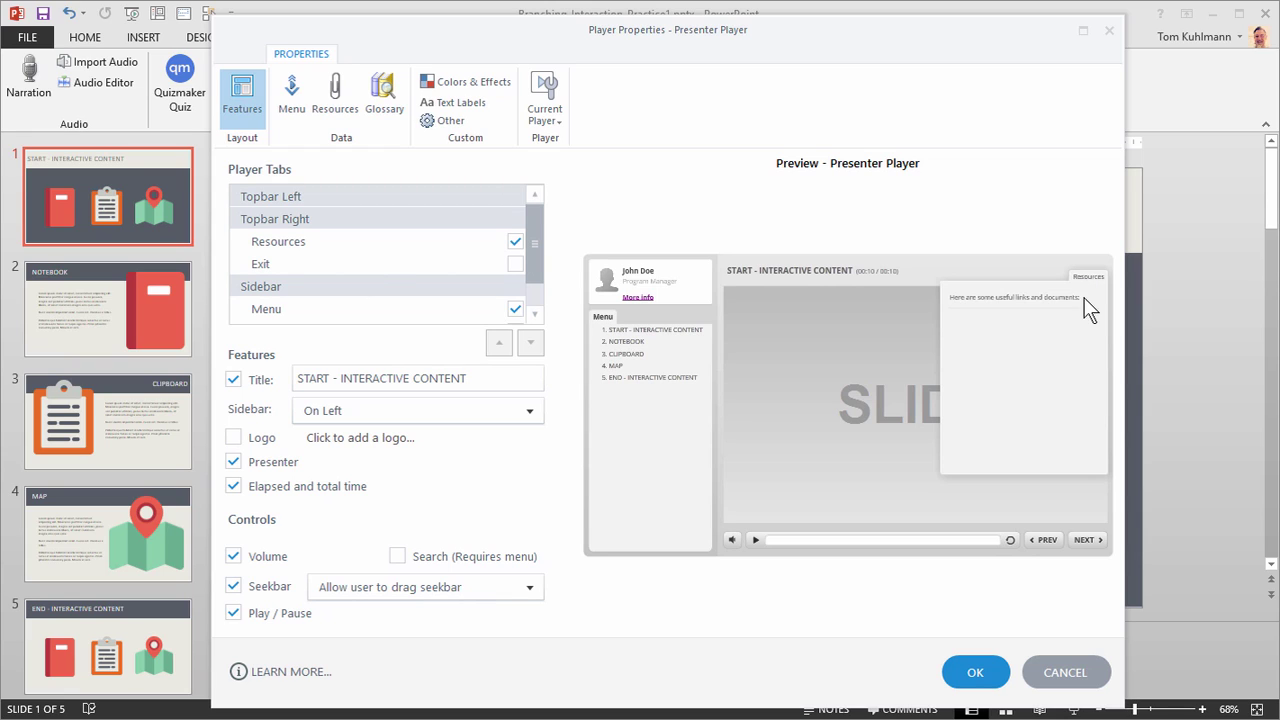
left_click(974, 230)
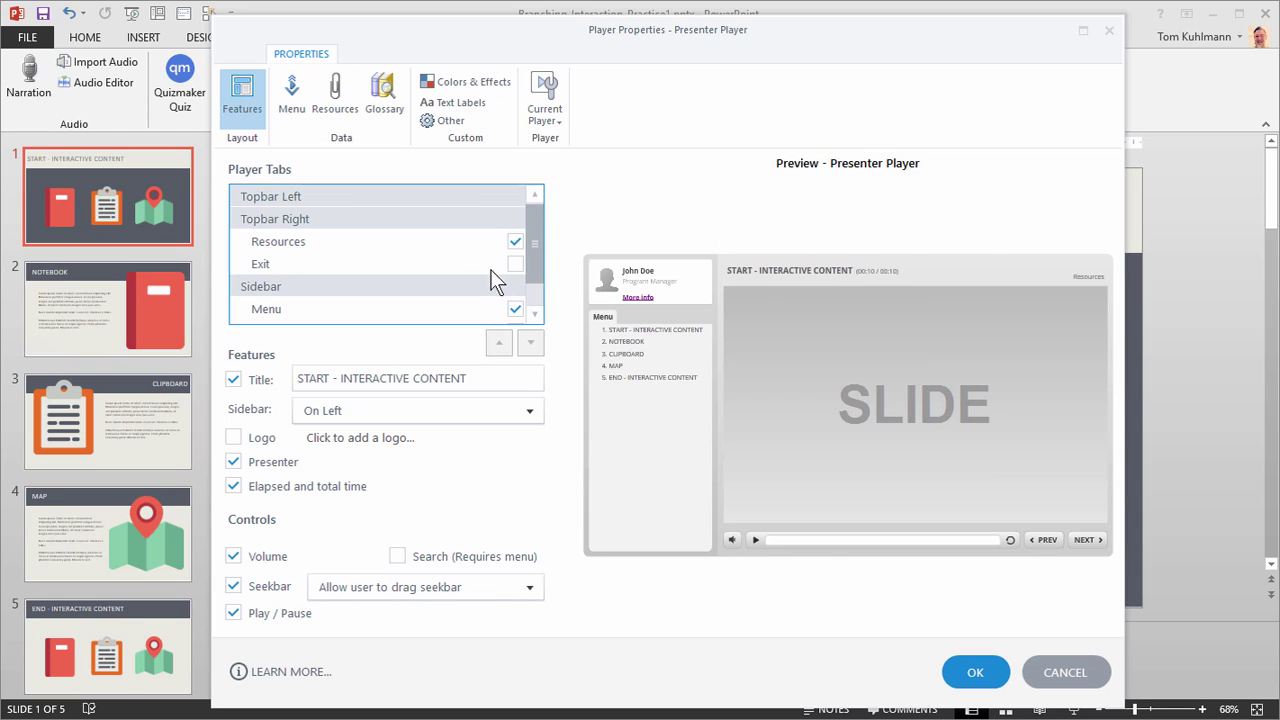
Enable the Exit player tab under Topbar Right and move the Resources tab below it
left_click(527, 258)
left_click(512, 264)
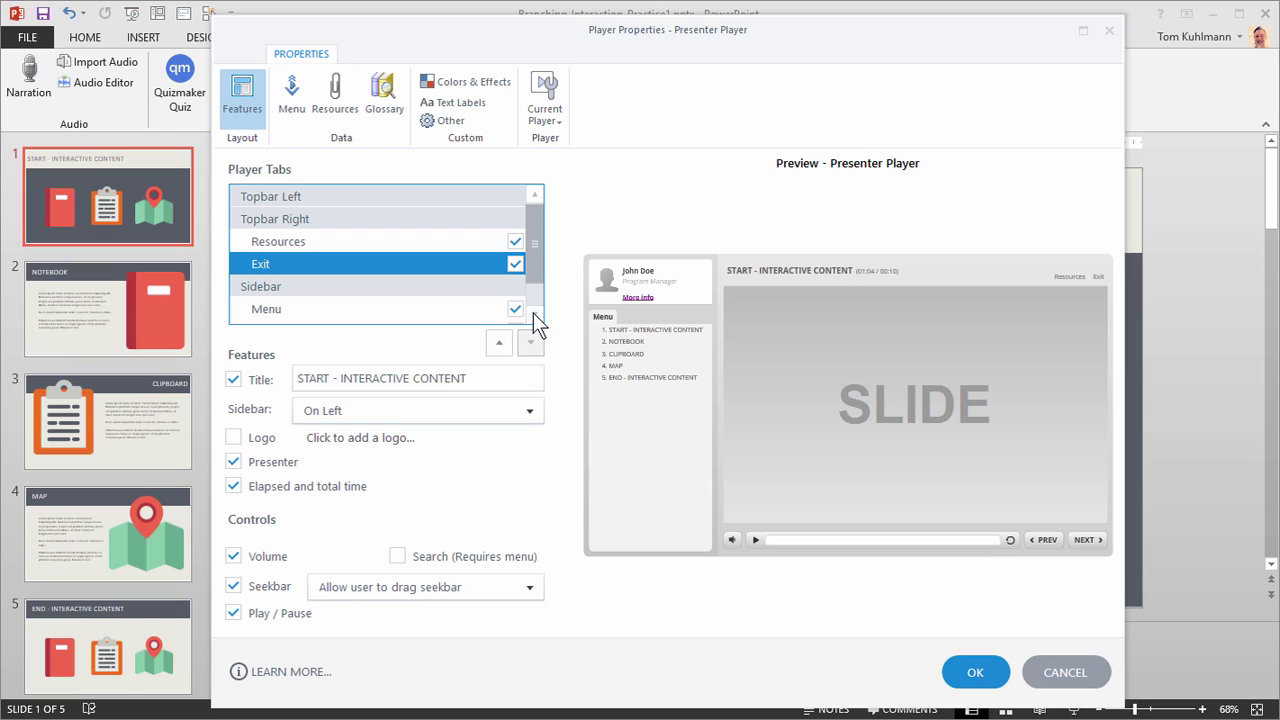
left_click(420, 244)
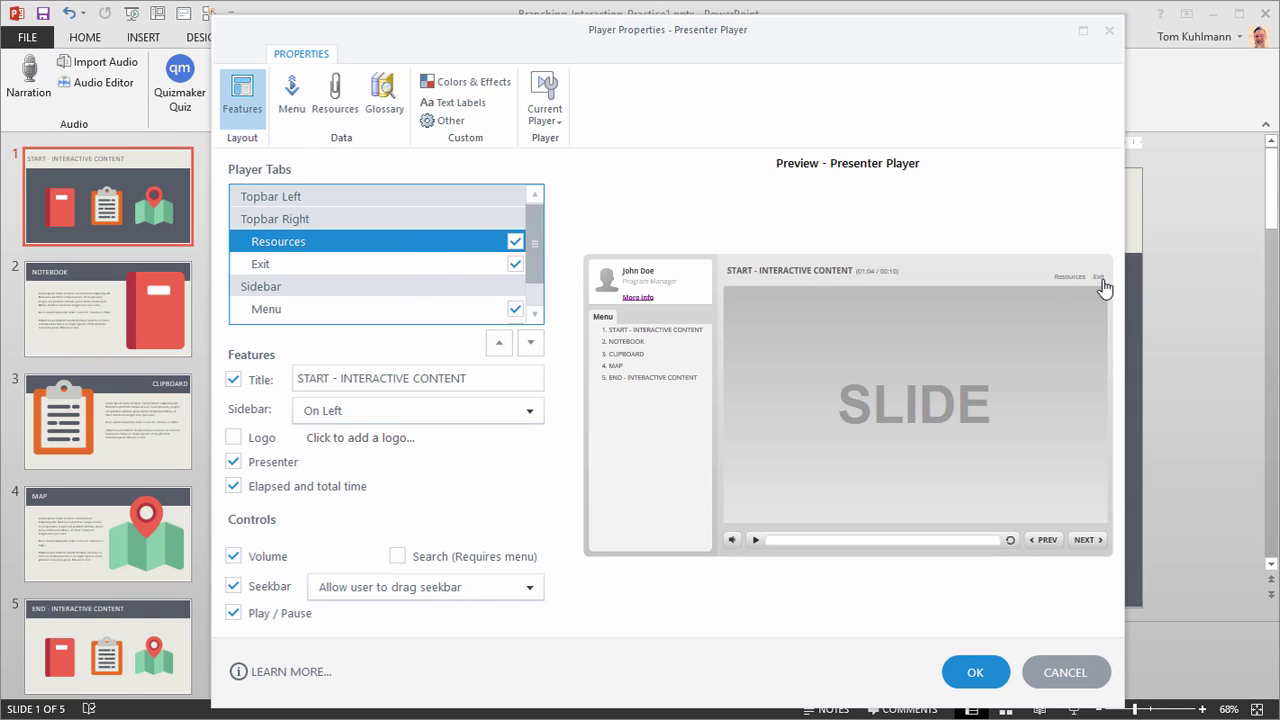
left_click(530, 343)
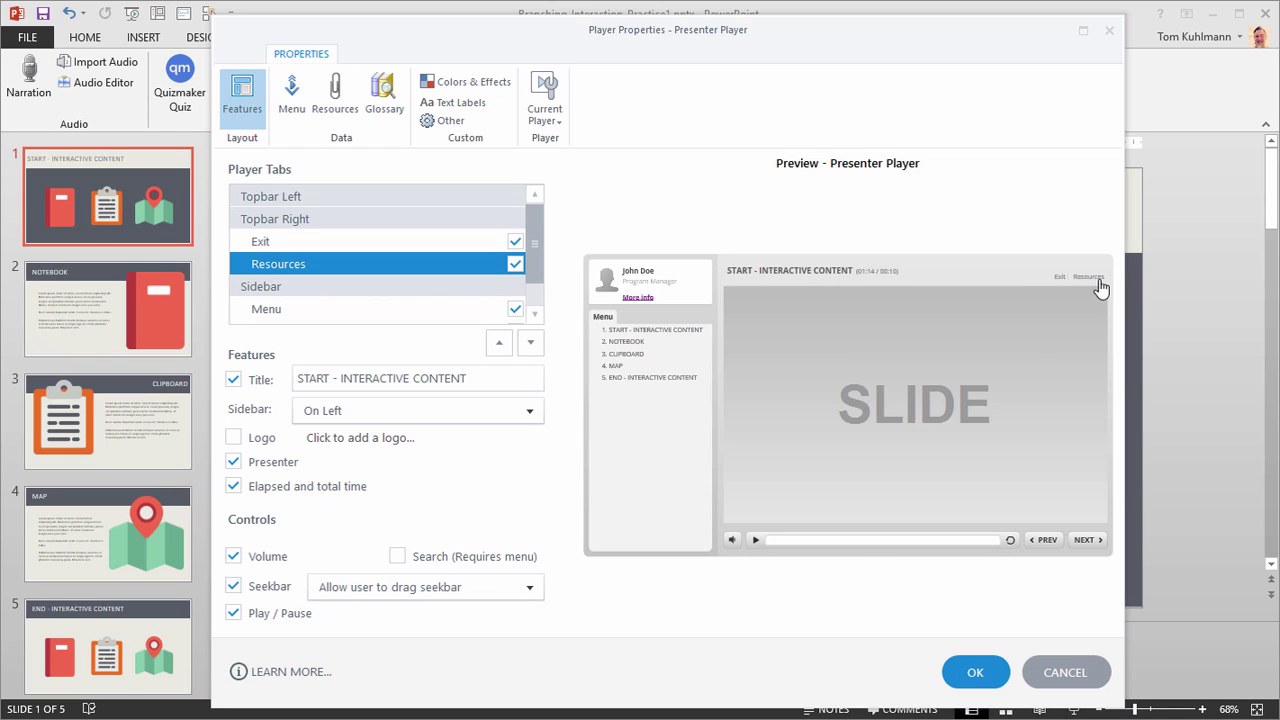
Turn off the Exit player tab and move the Menu tab from the Sidebar to Topbar Left
left_click(514, 242)
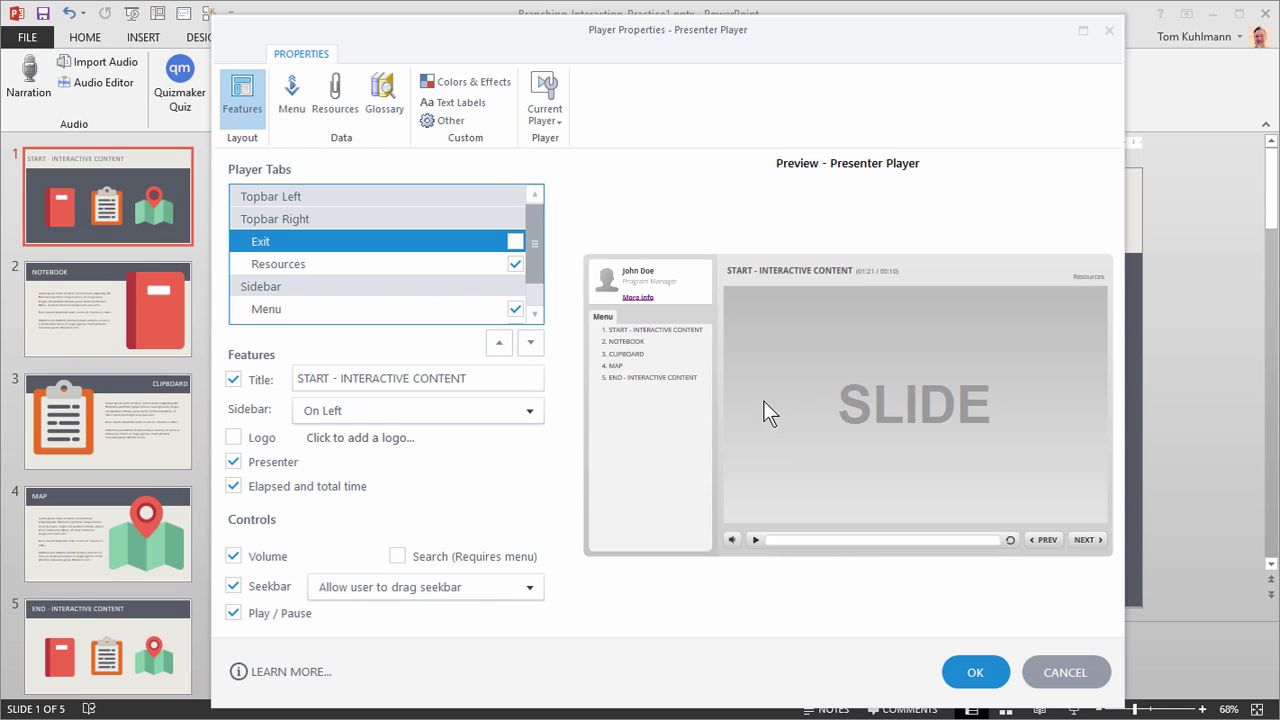
left_click(281, 308)
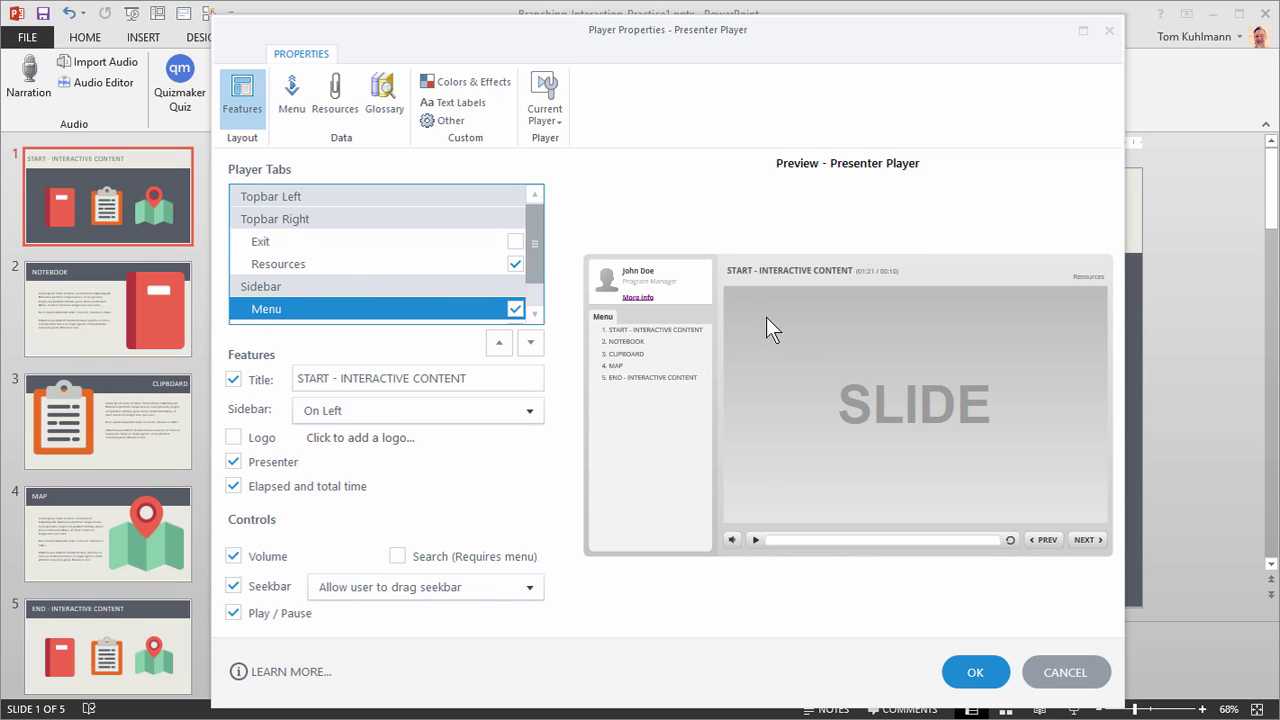
left_click(498, 342)
left_click(498, 342)
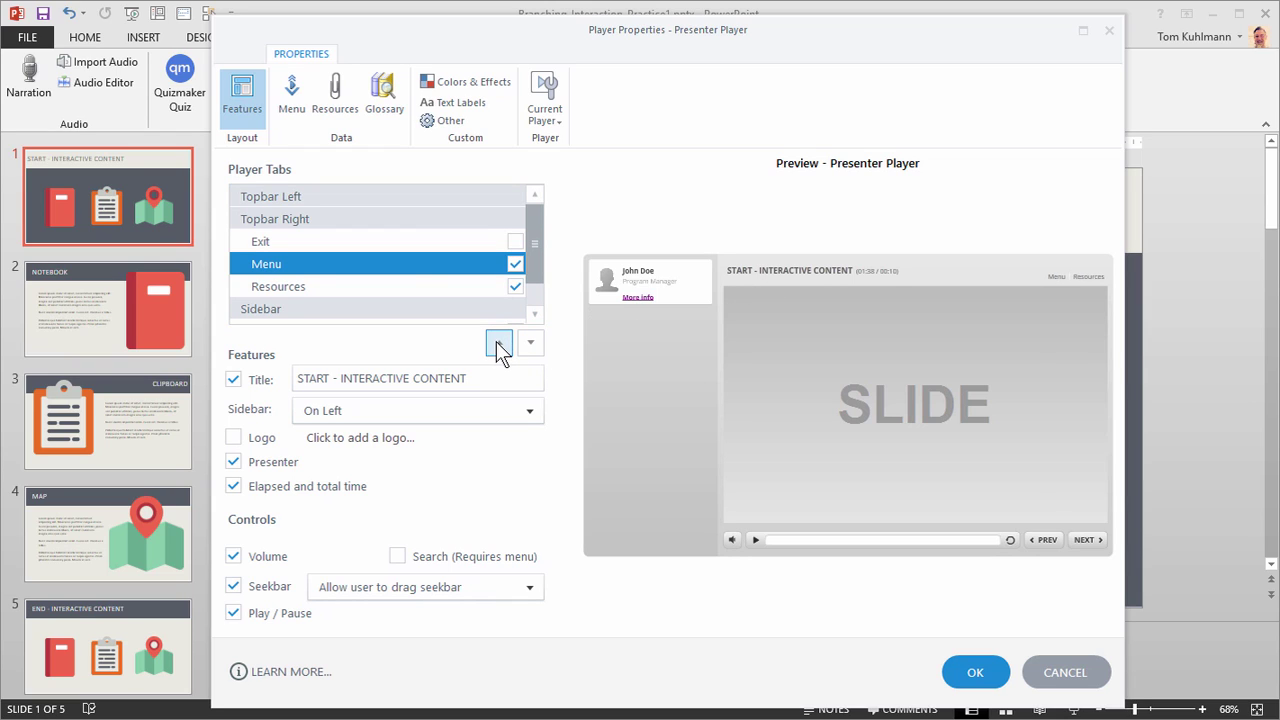
left_click(498, 342)
left_click(498, 342)
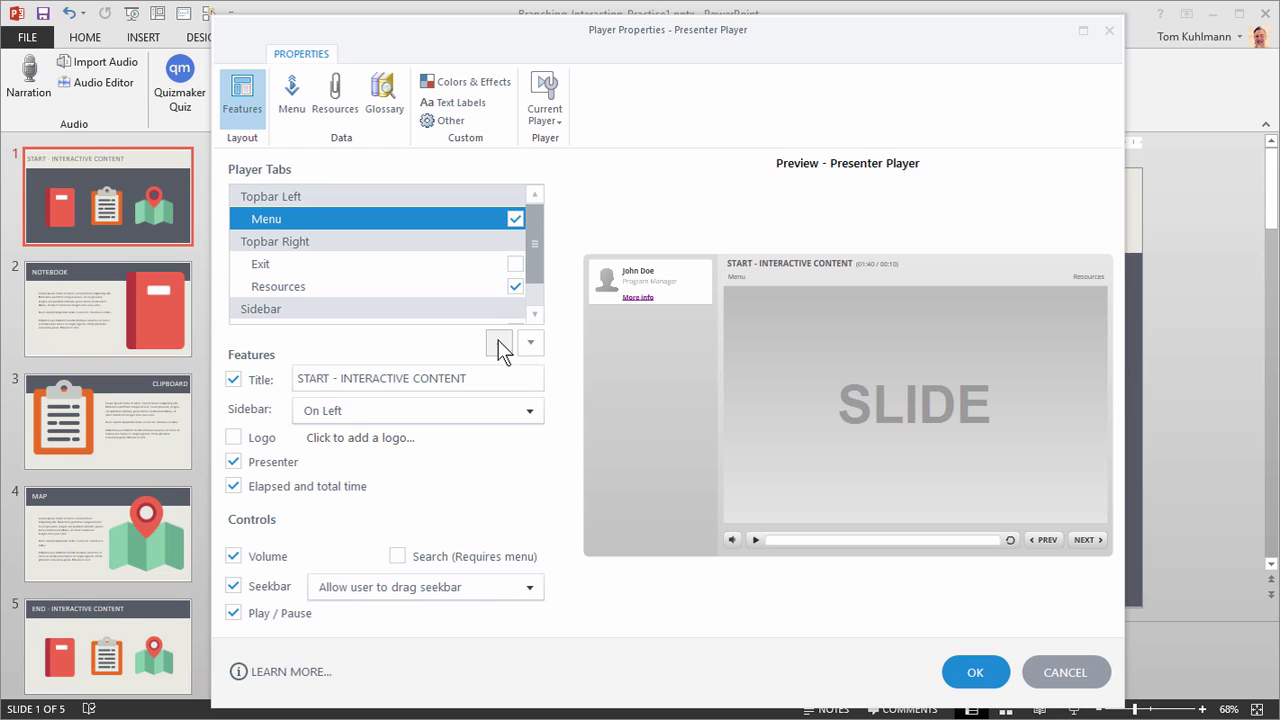
left_click(735, 282)
Turn off the Presenter, Elapsed and total time, and Volume options for the player
left_click(234, 461)
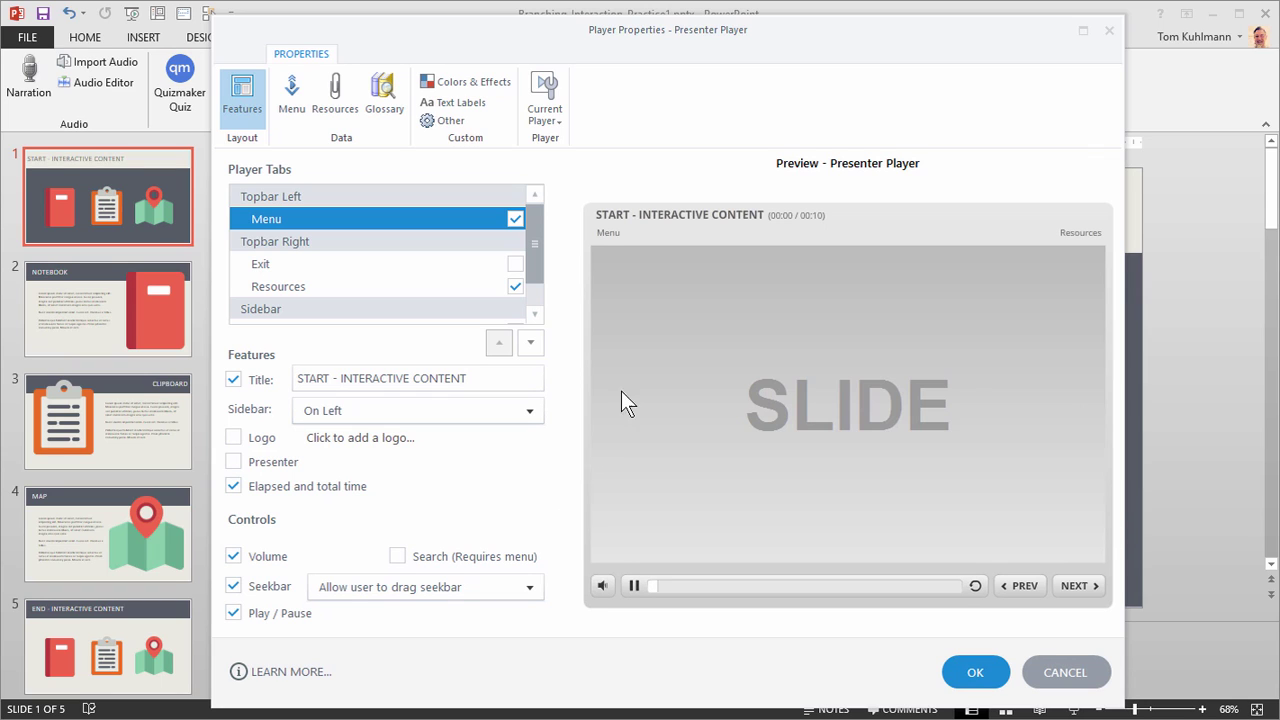
left_click(610, 234)
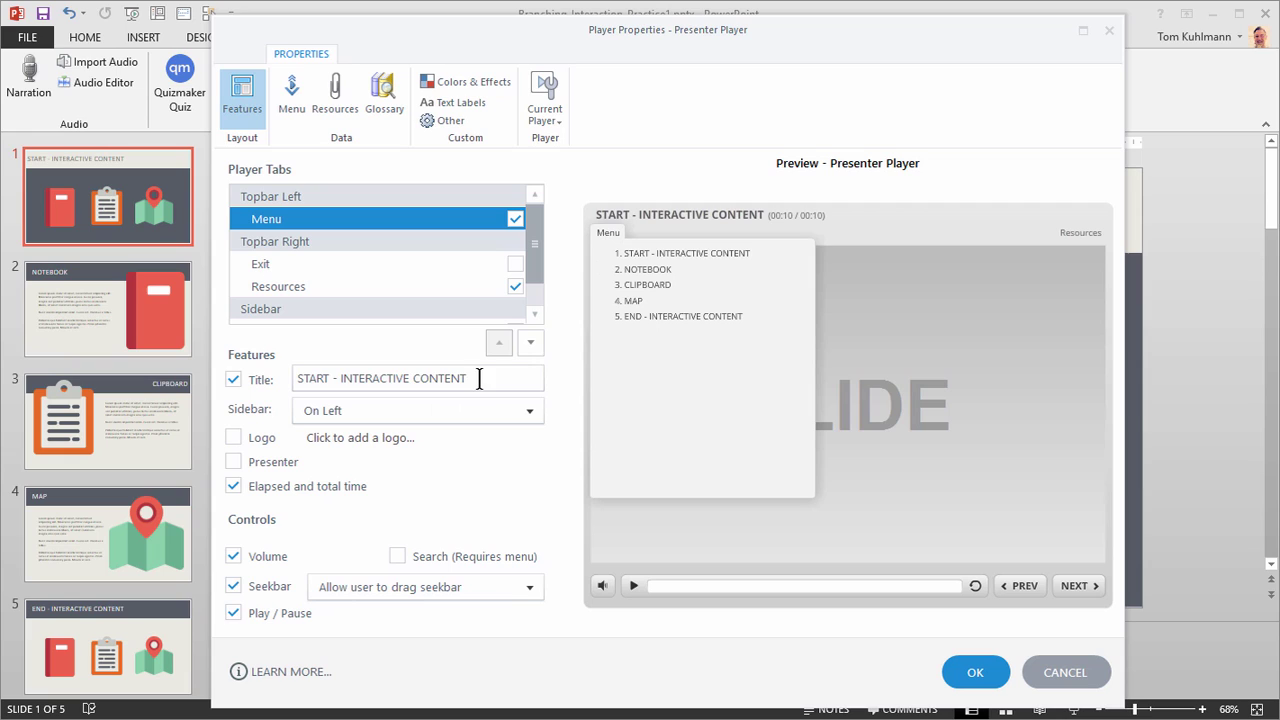
left_click_drag(480, 378, 292, 388)
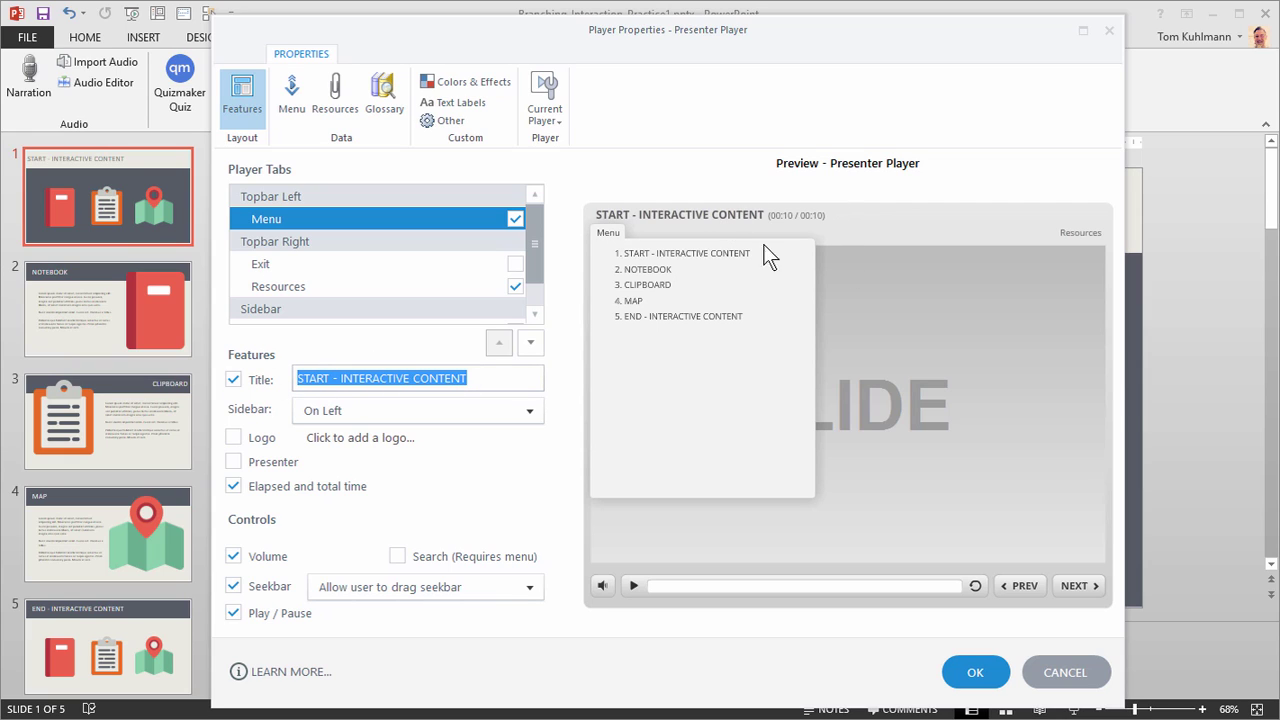
left_click(237, 491)
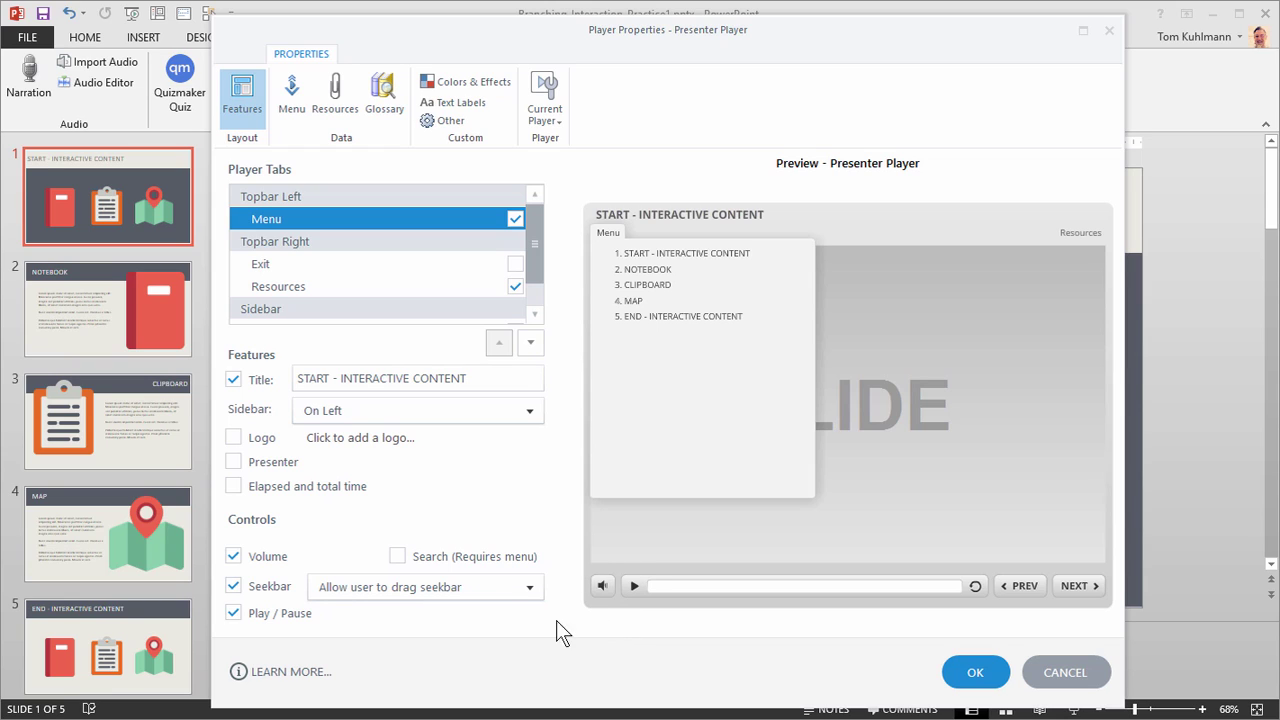
left_click(233, 556)
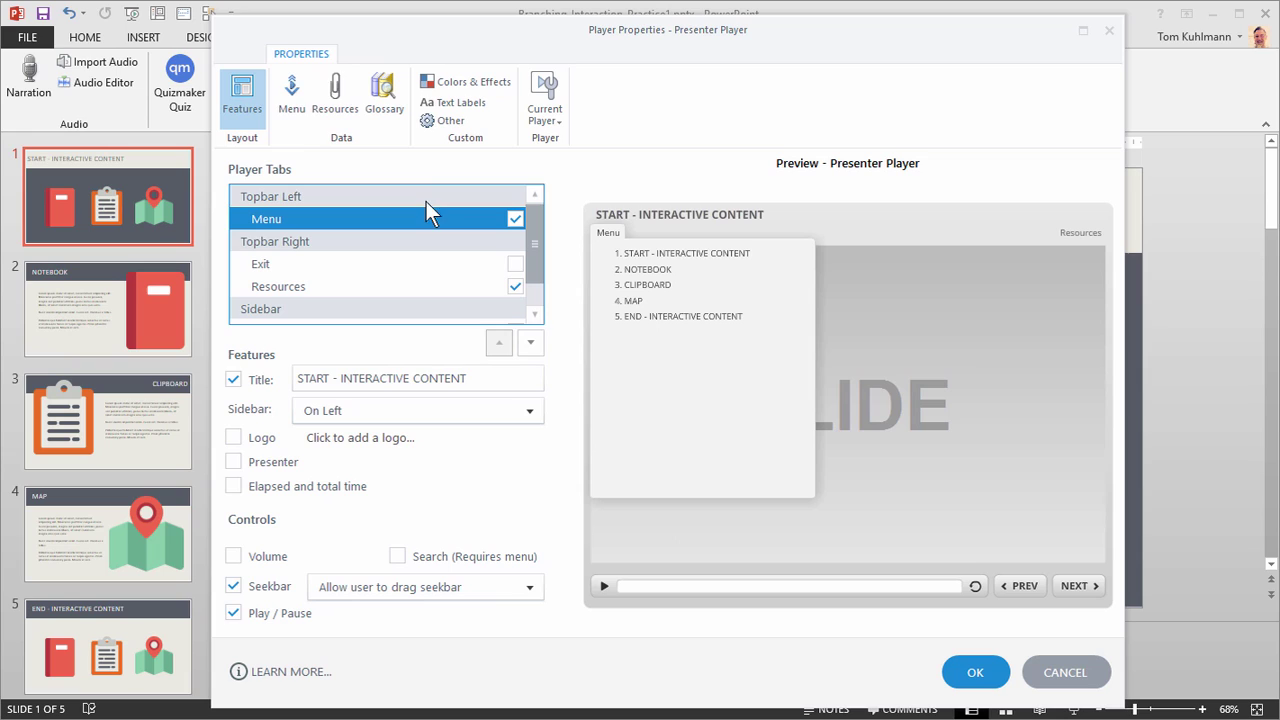
In the player menu, demote NOTEBOOK, CLIPBOARD and MAP one level under START - INTERACTIVE CONTENT
left_click(290, 100)
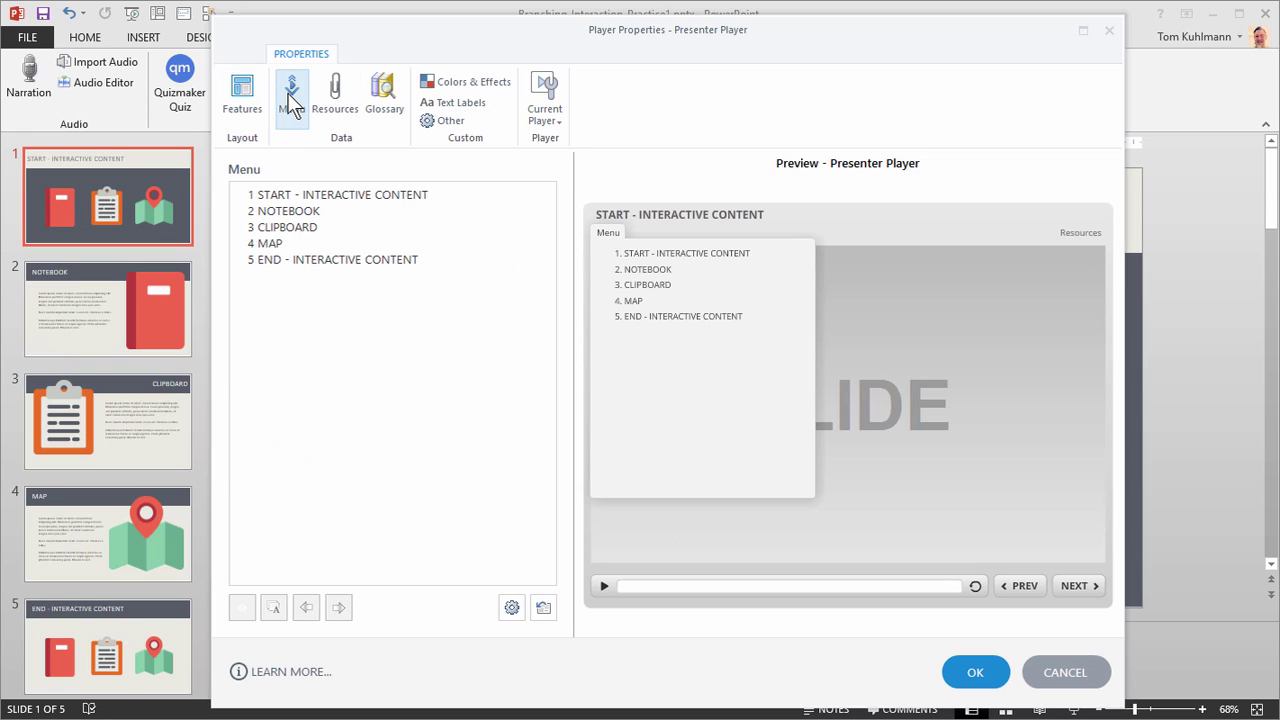
left_click(287, 215)
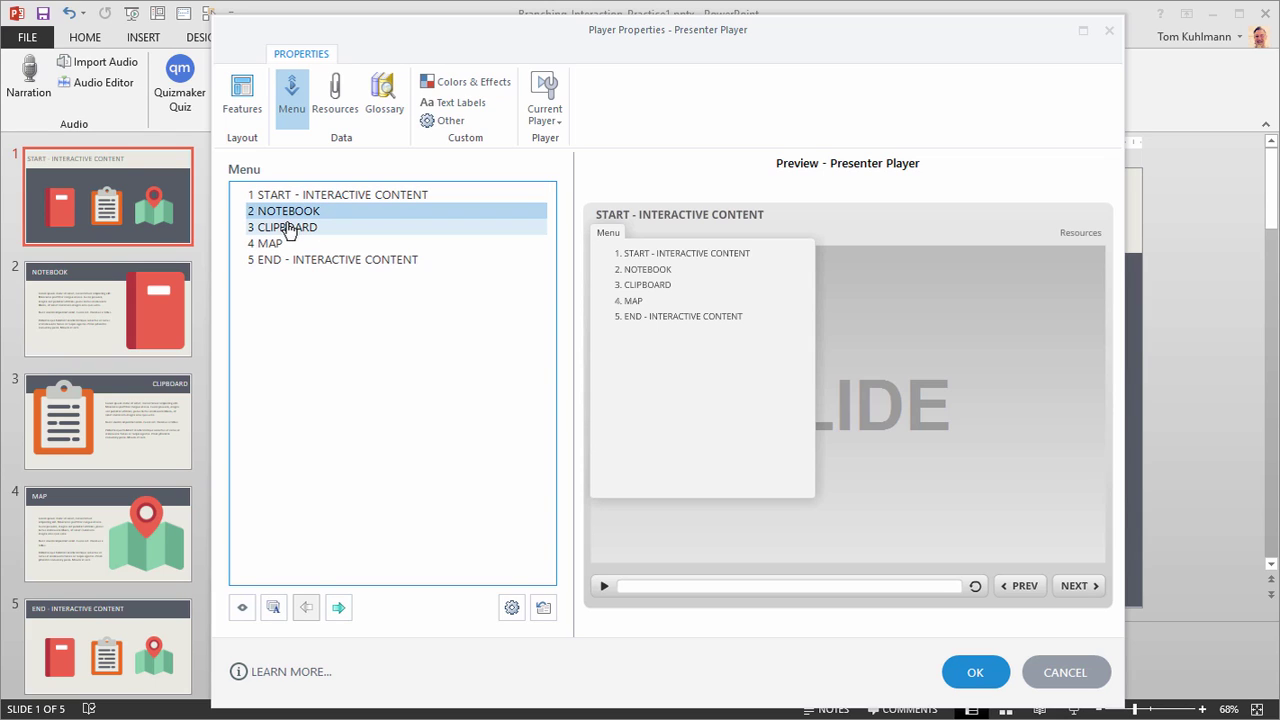
left_click(341, 608)
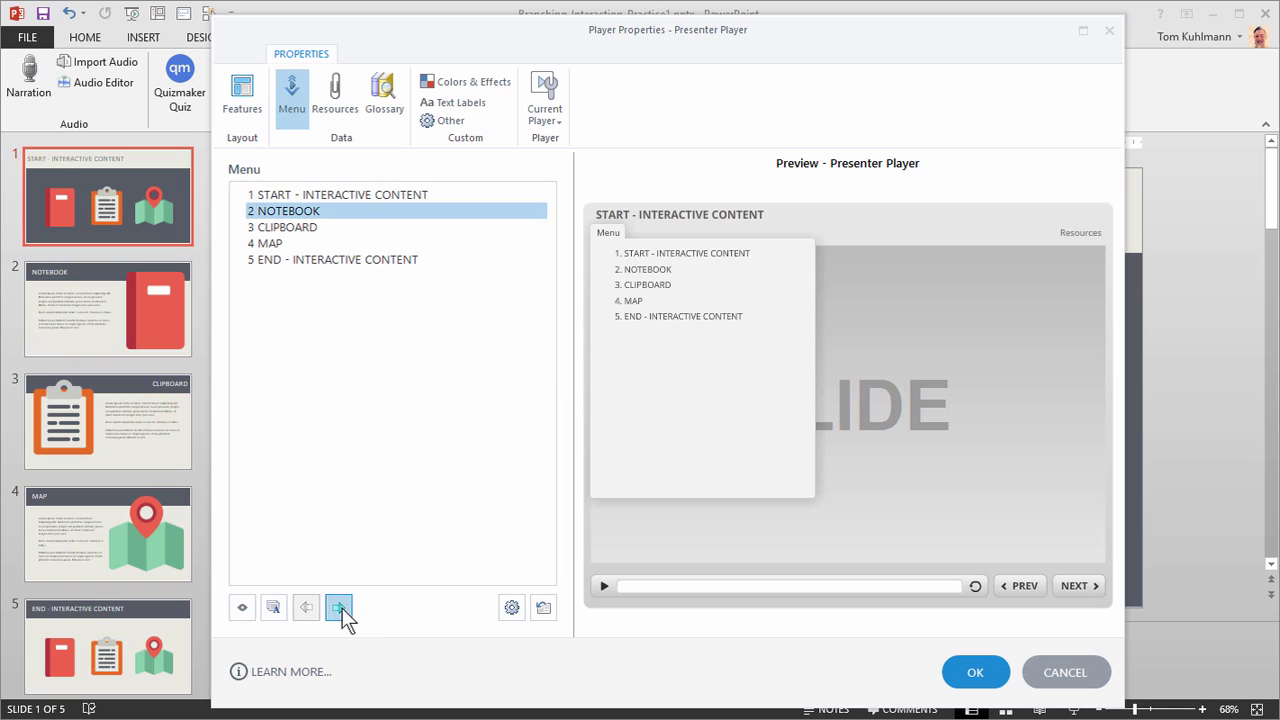
left_click(288, 229)
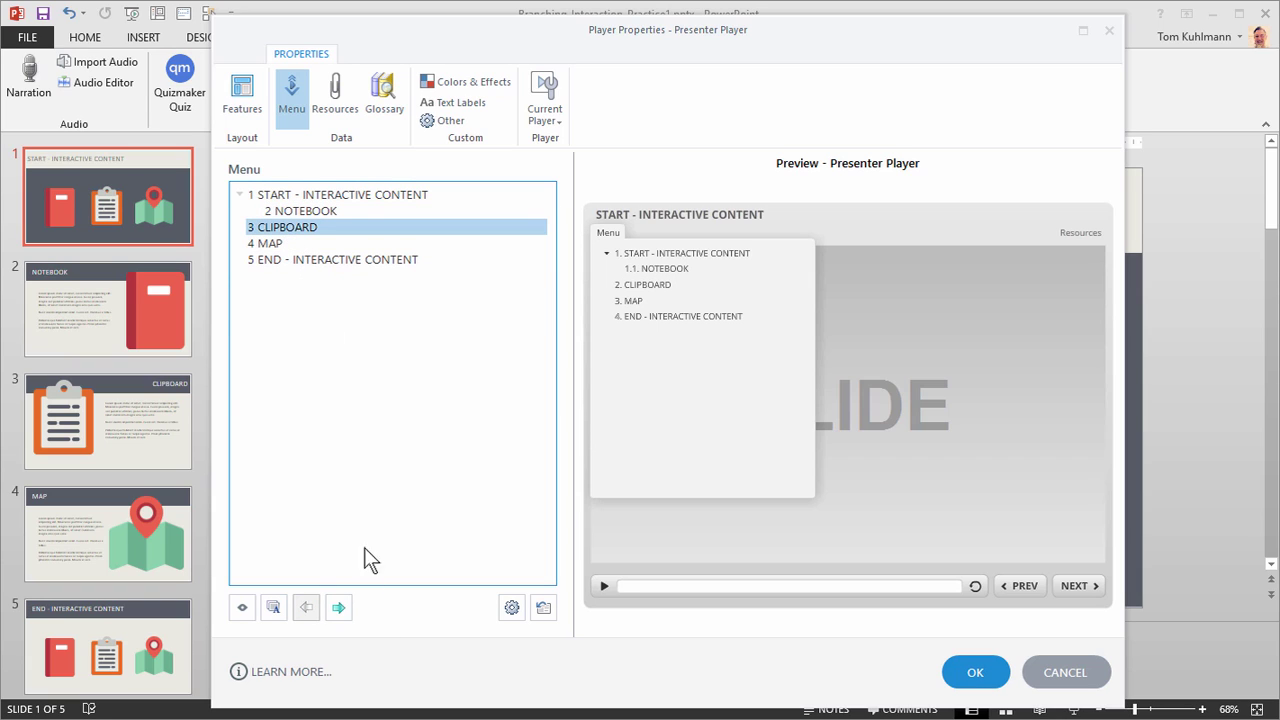
left_click(340, 608)
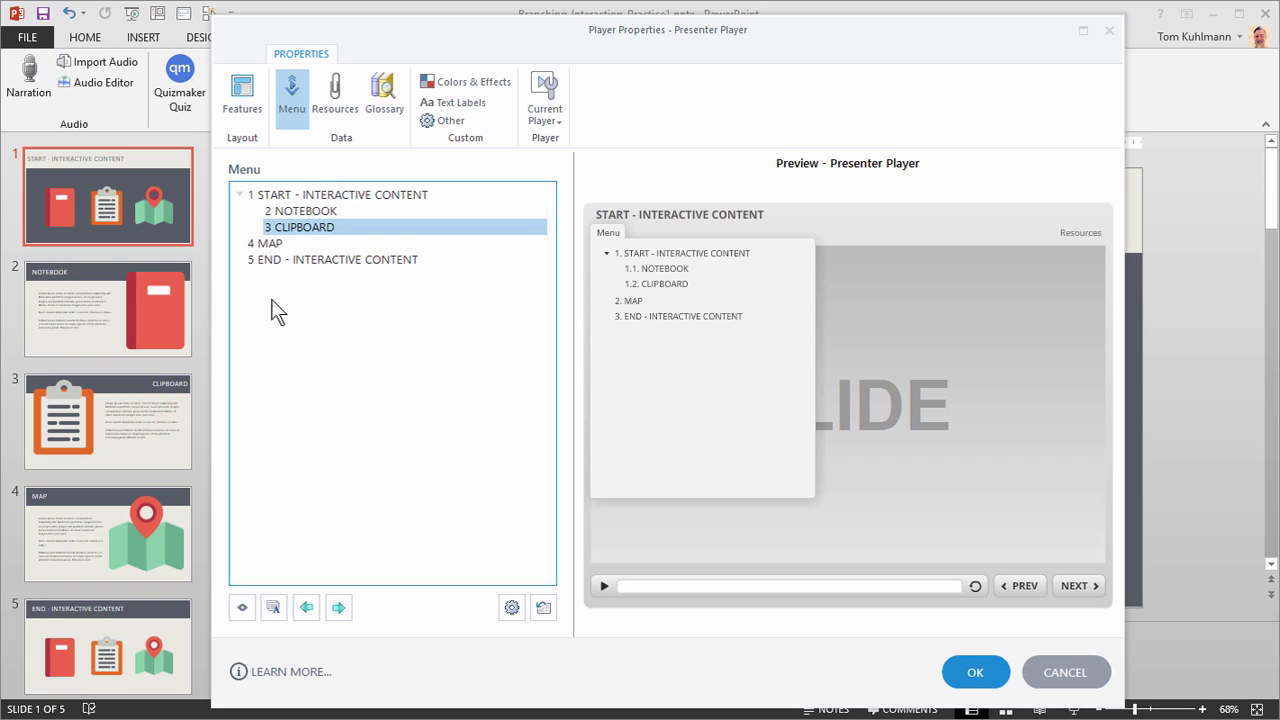
left_click(263, 246)
left_click(339, 608)
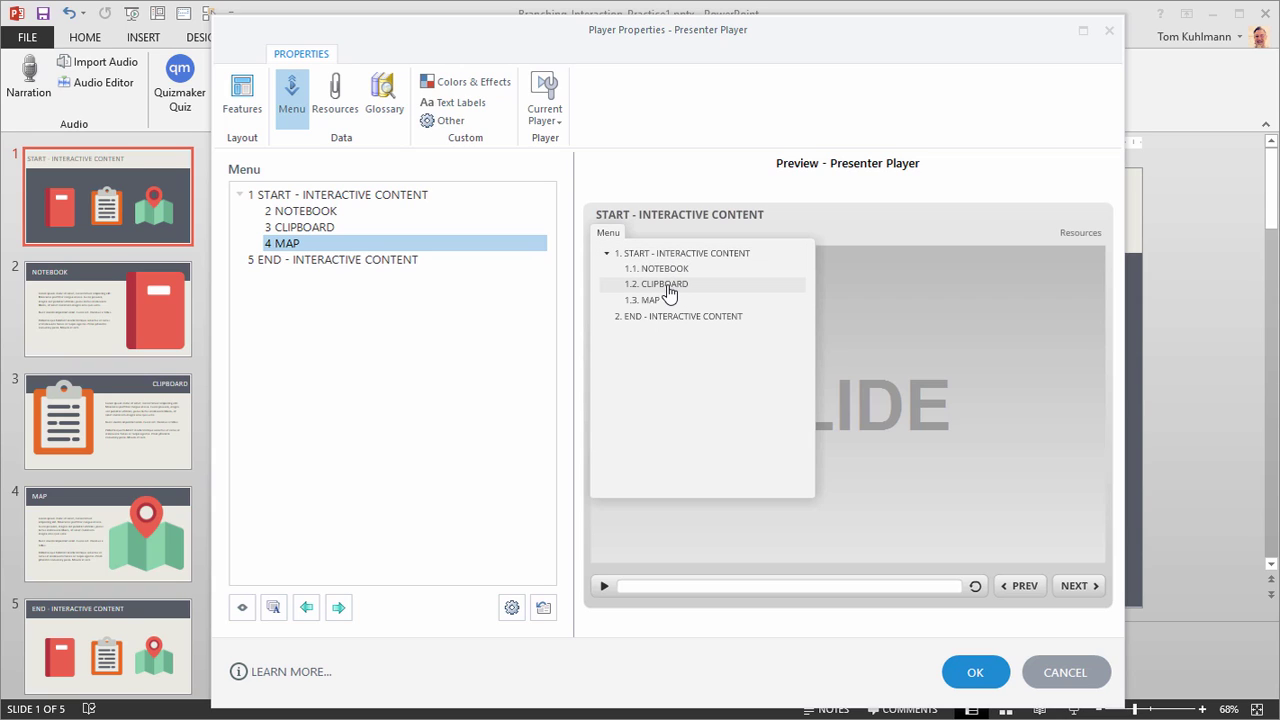
Hide the NOTEBOOK, CLIPBOARD and MAP entries from the player menu
left_click(302, 213)
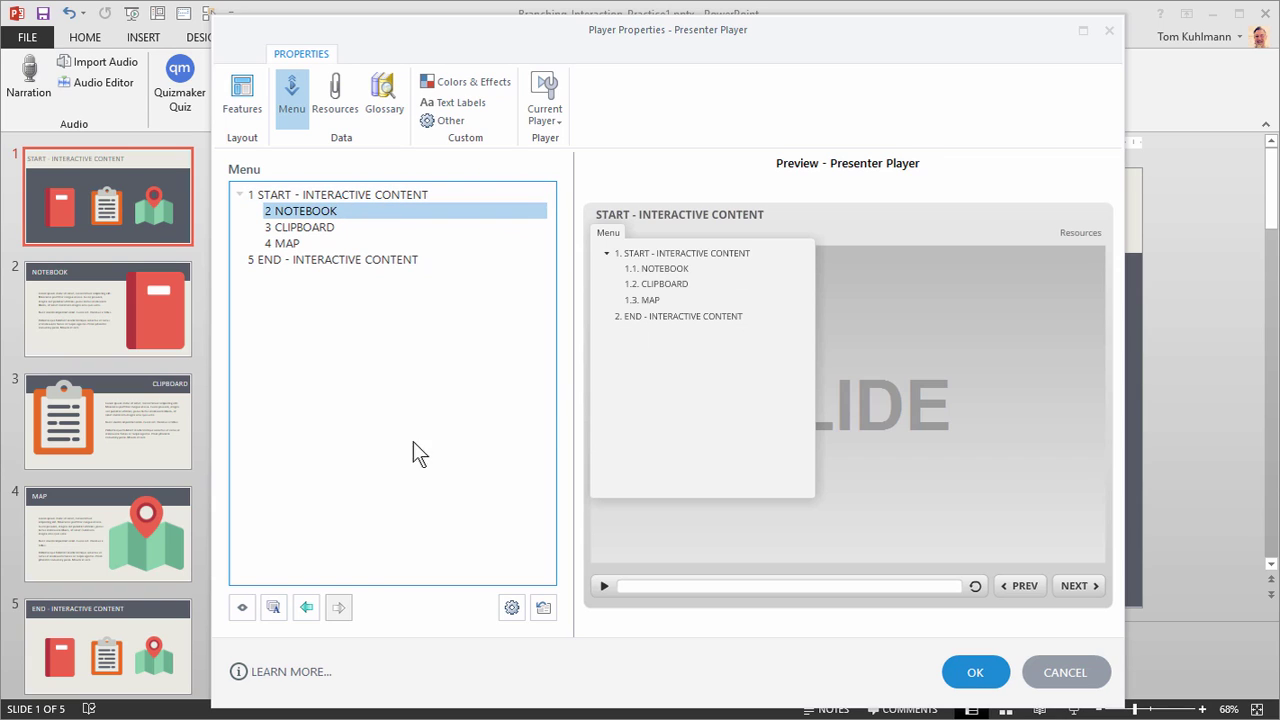
left_click(243, 608)
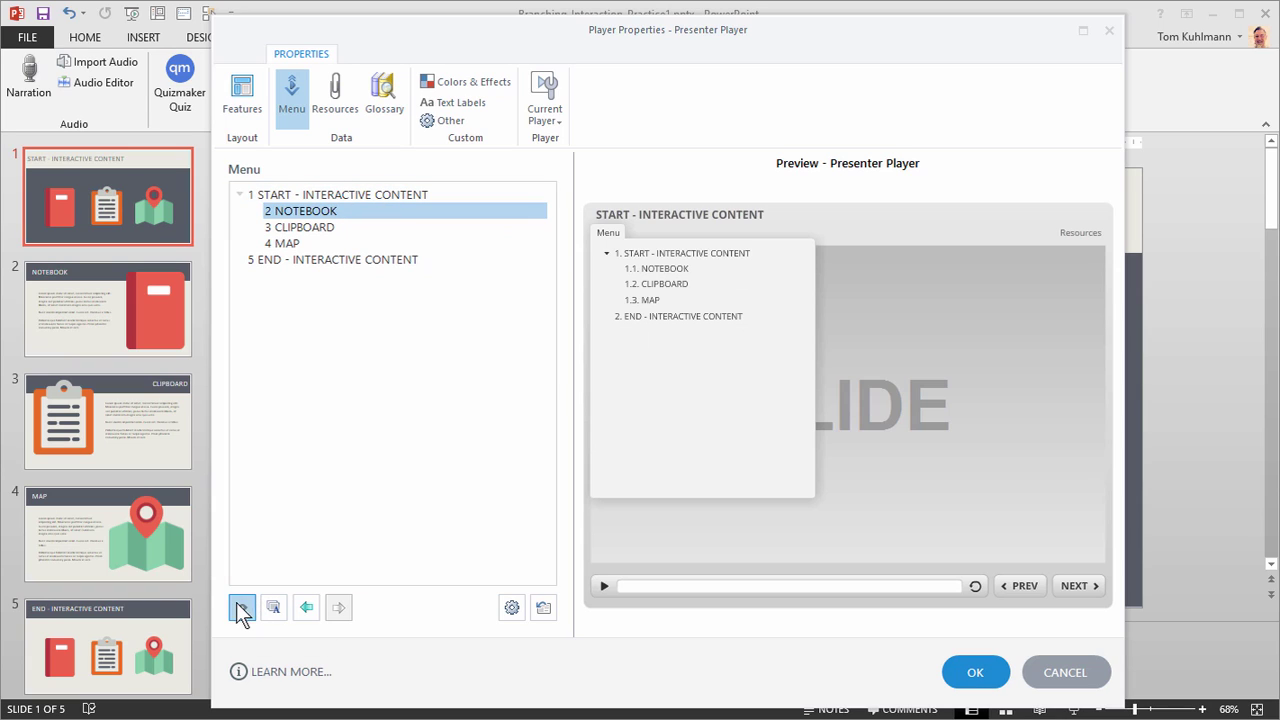
left_click(302, 232)
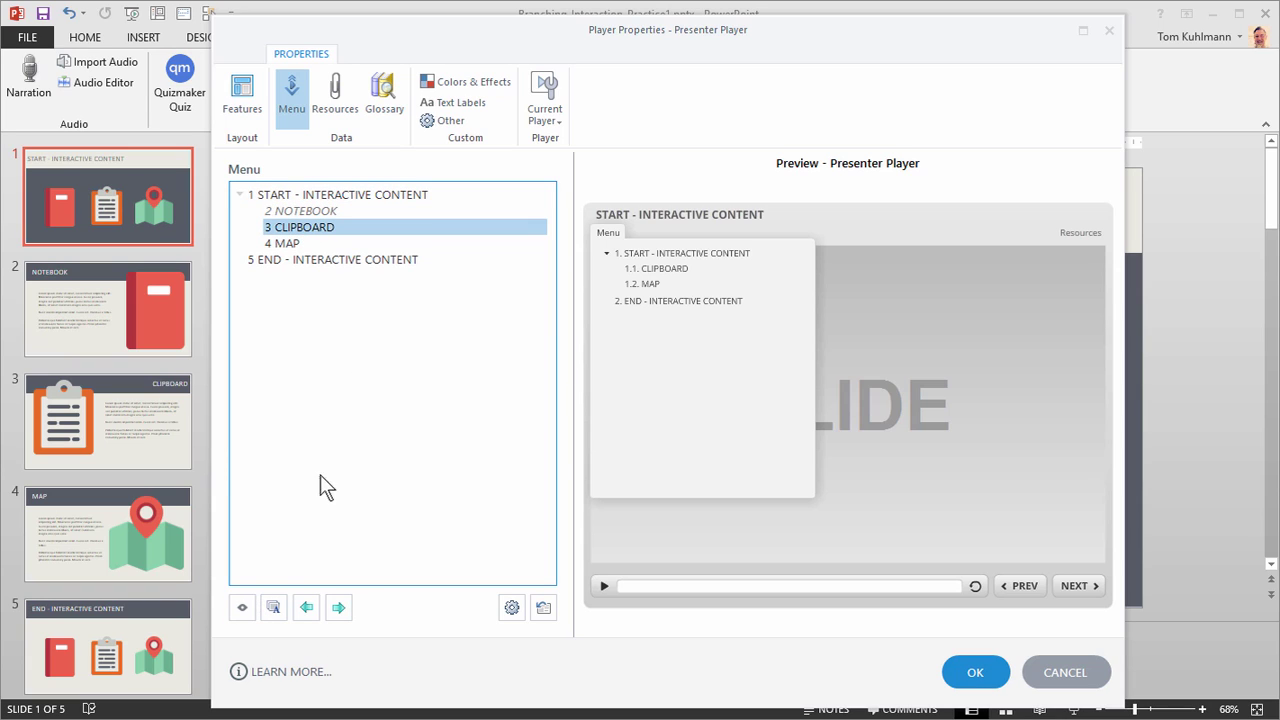
left_click(241, 606)
left_click(283, 243)
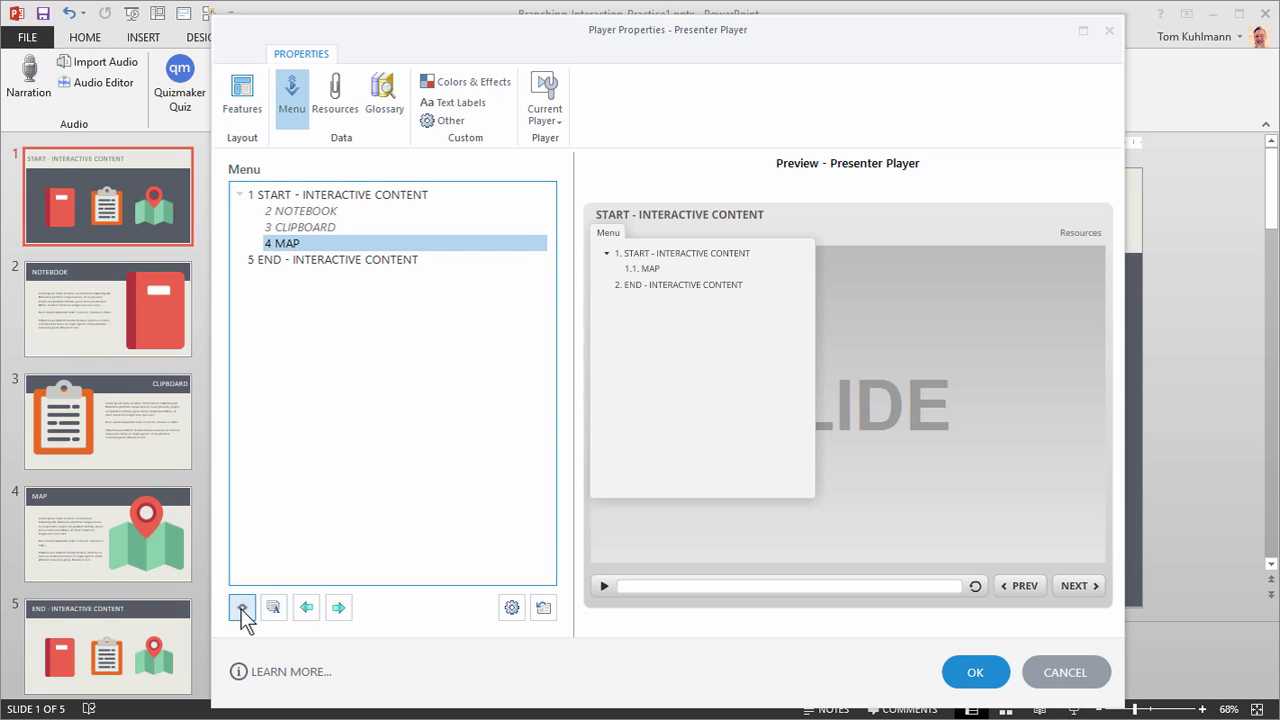
left_click(241, 608)
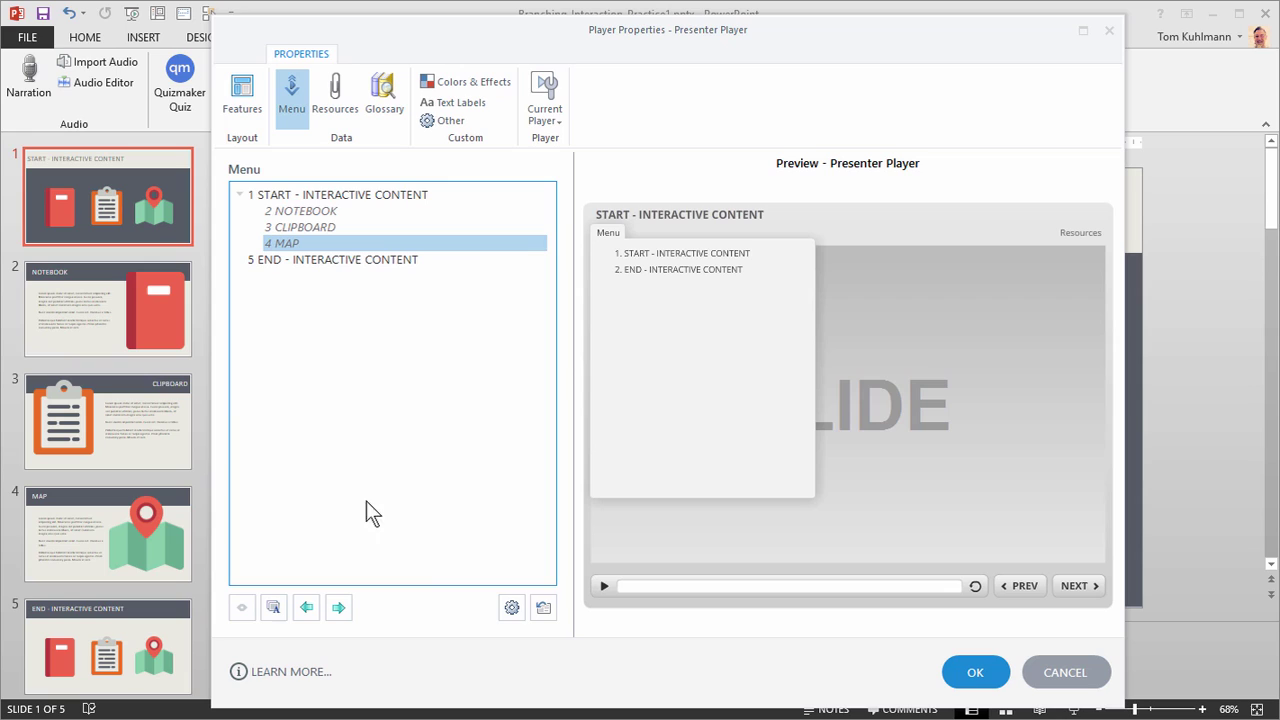
Reset all menu entries to their original titles and levels, and open the NOTEBOOK entry's title for editing
left_click(545, 609)
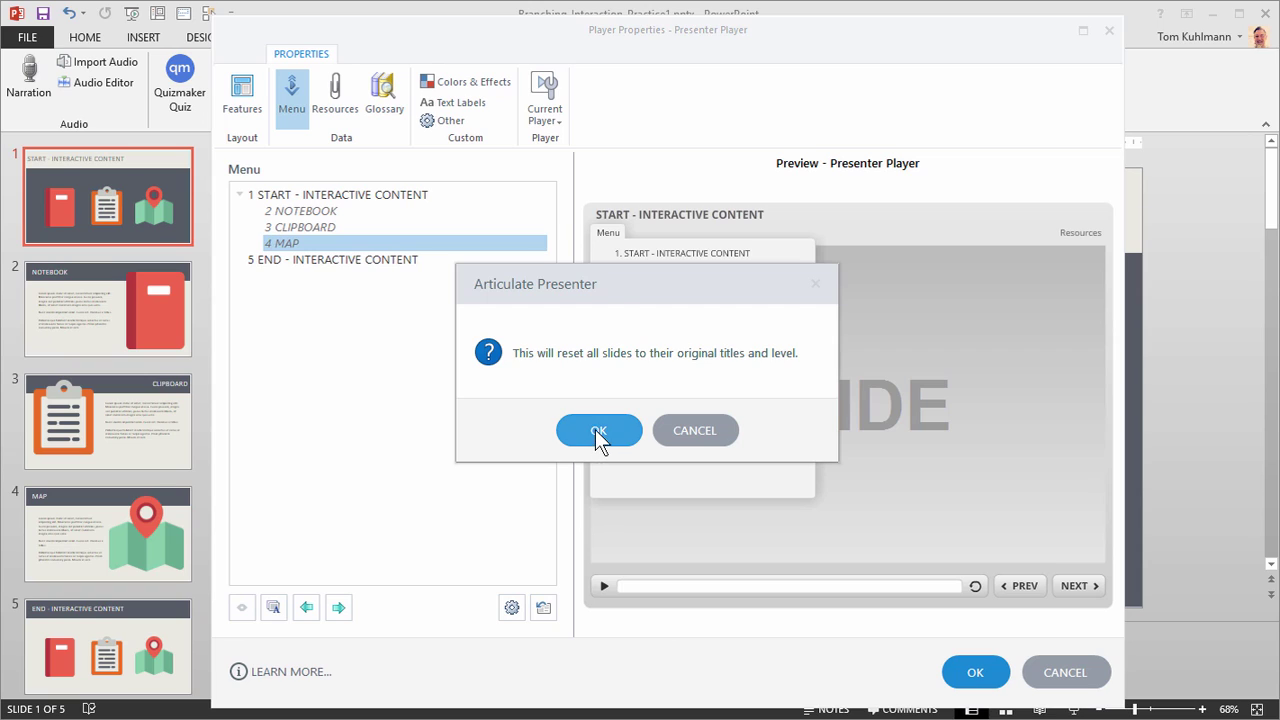
left_click(595, 430)
left_click(292, 259)
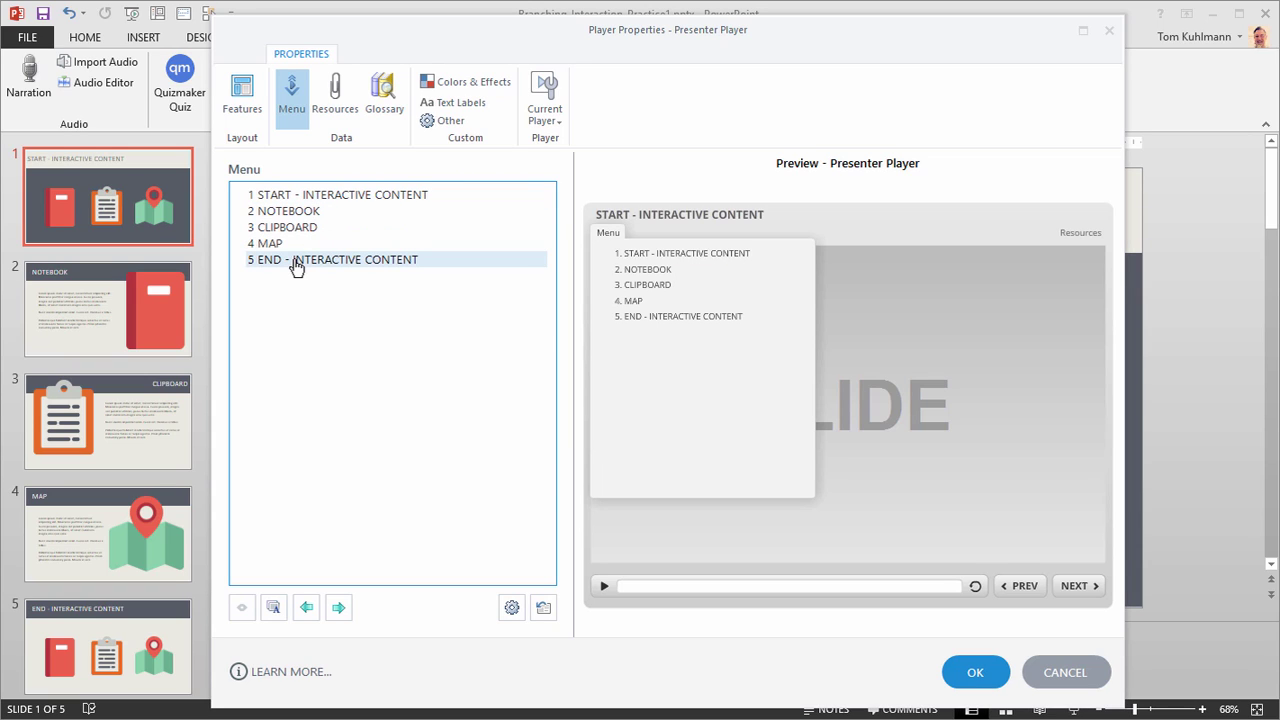
left_click(259, 200)
left_click(272, 214)
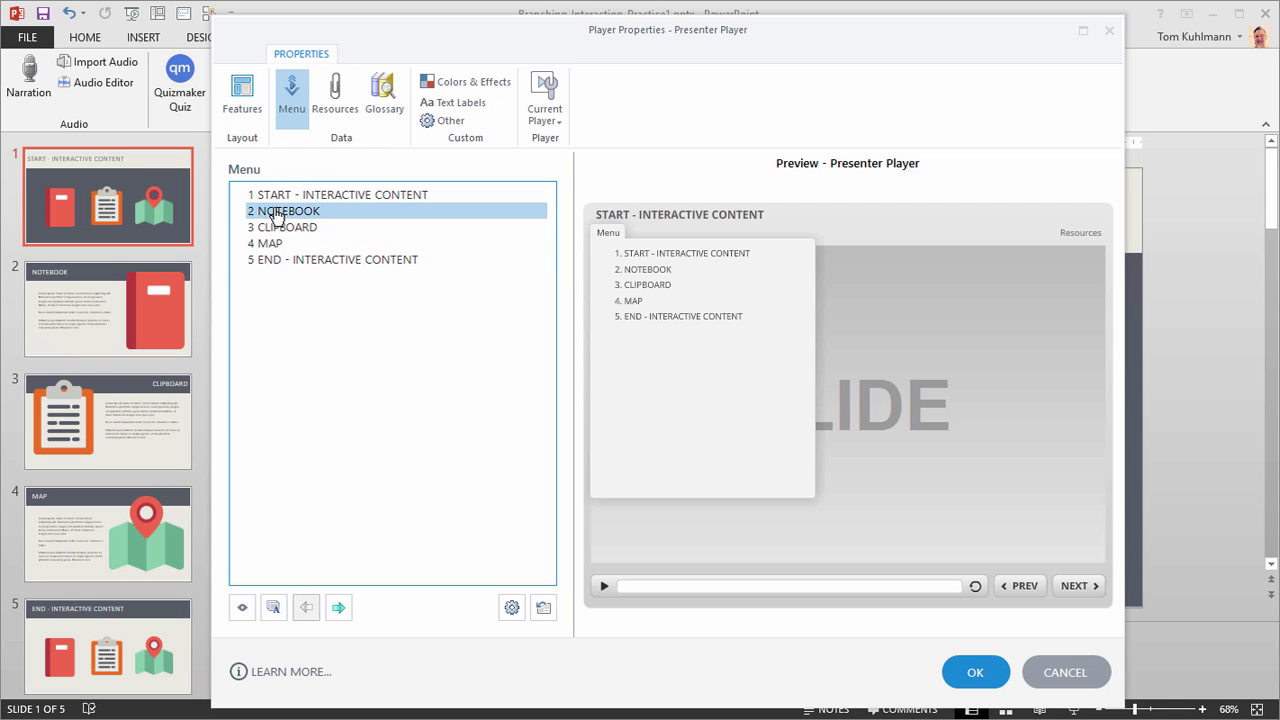
left_click(276, 214)
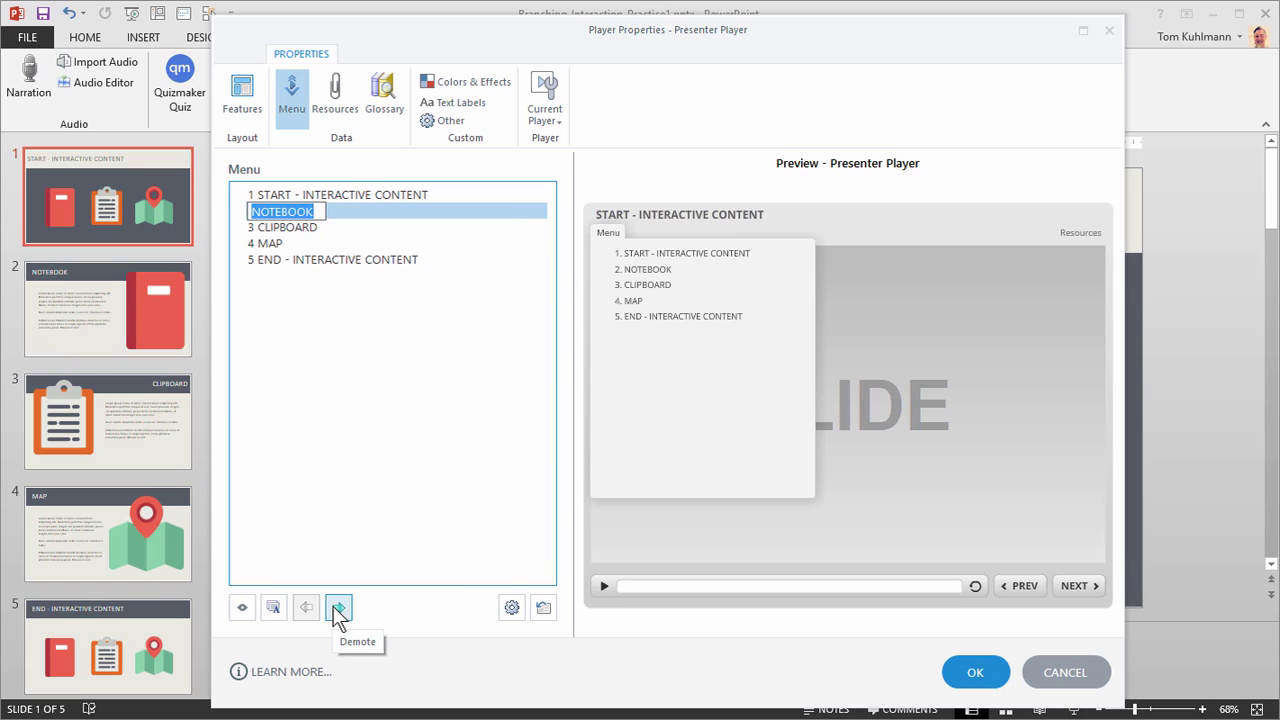
Examine the navigation restriction choices in the menu options and close them without changing anything
left_click(510, 610)
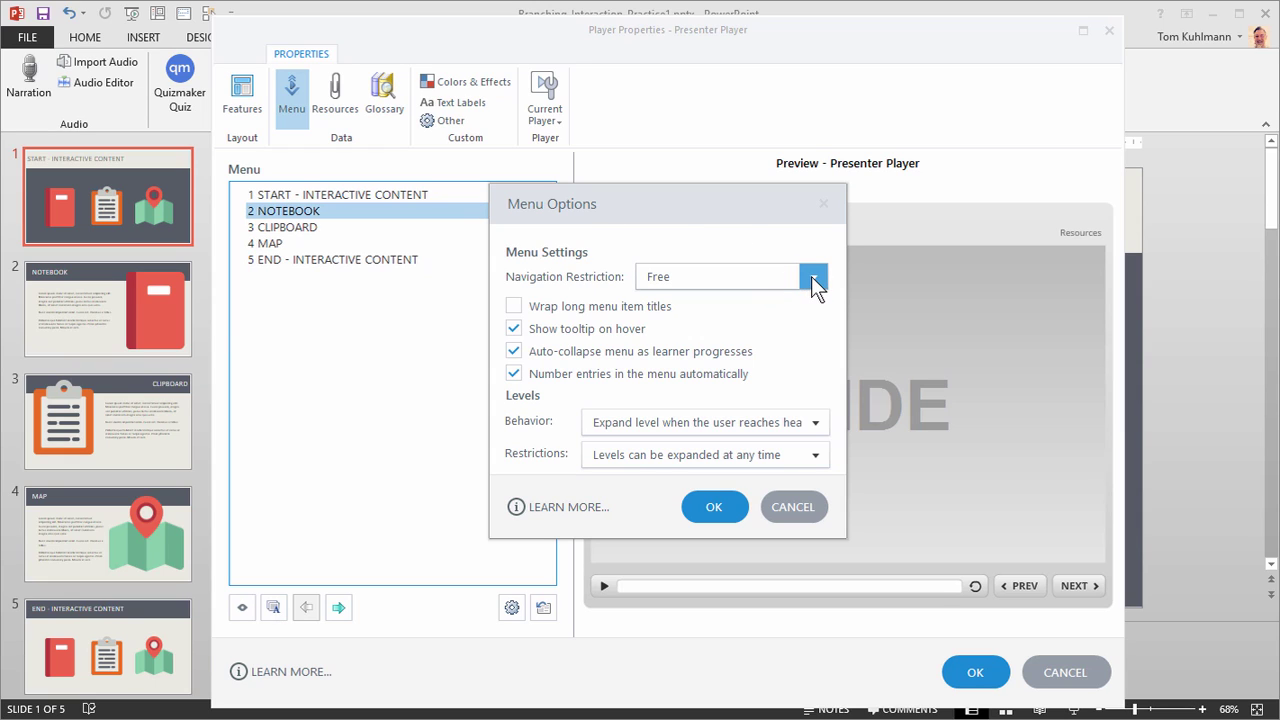
left_click(811, 277)
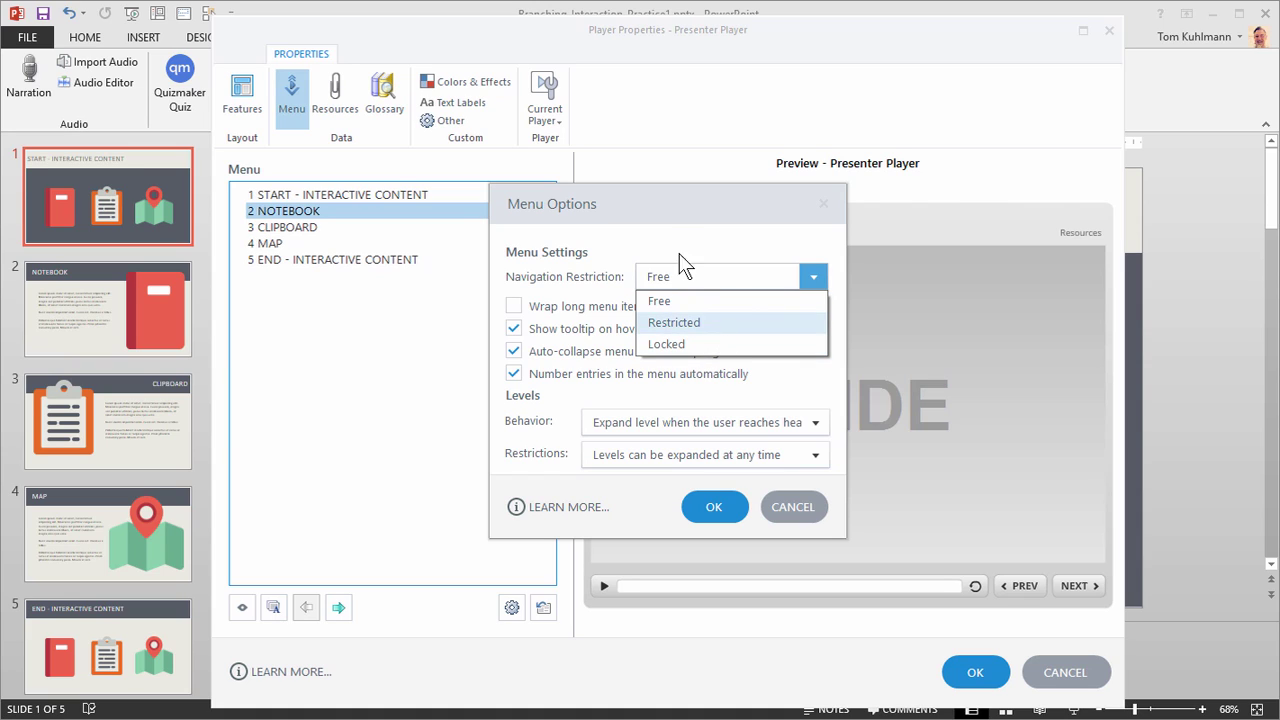
left_click(659, 222)
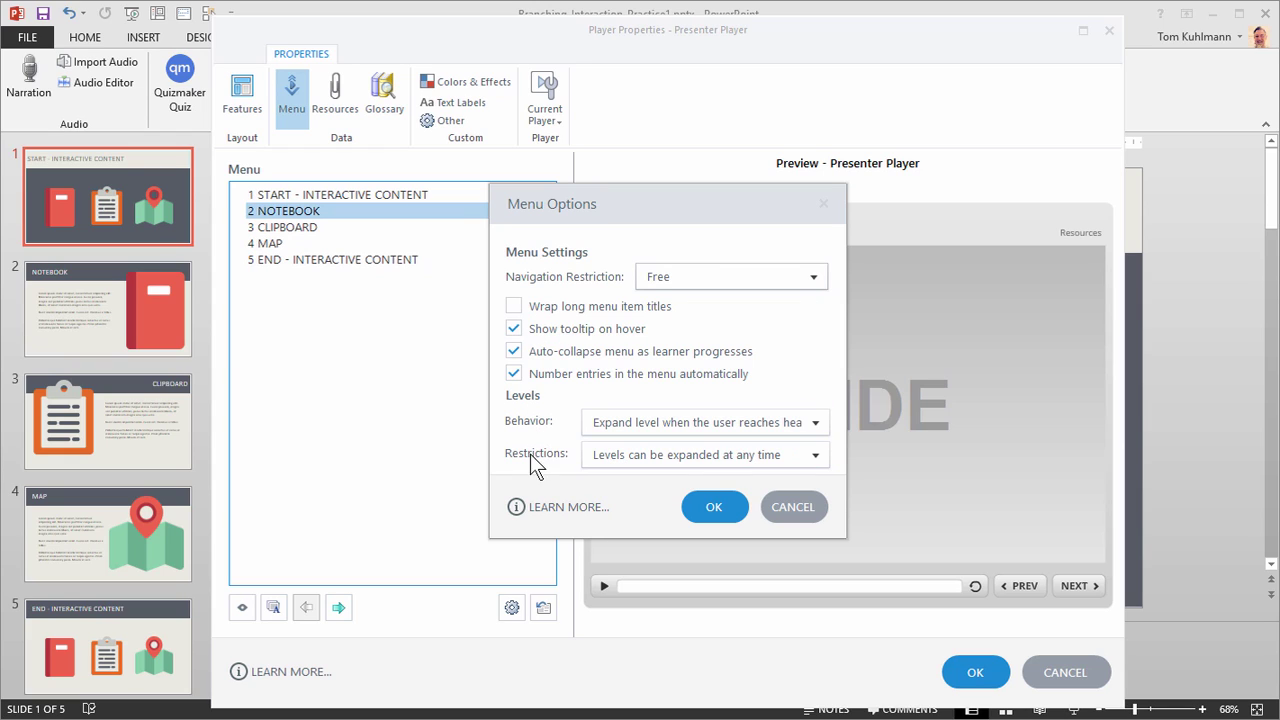
left_click(795, 507)
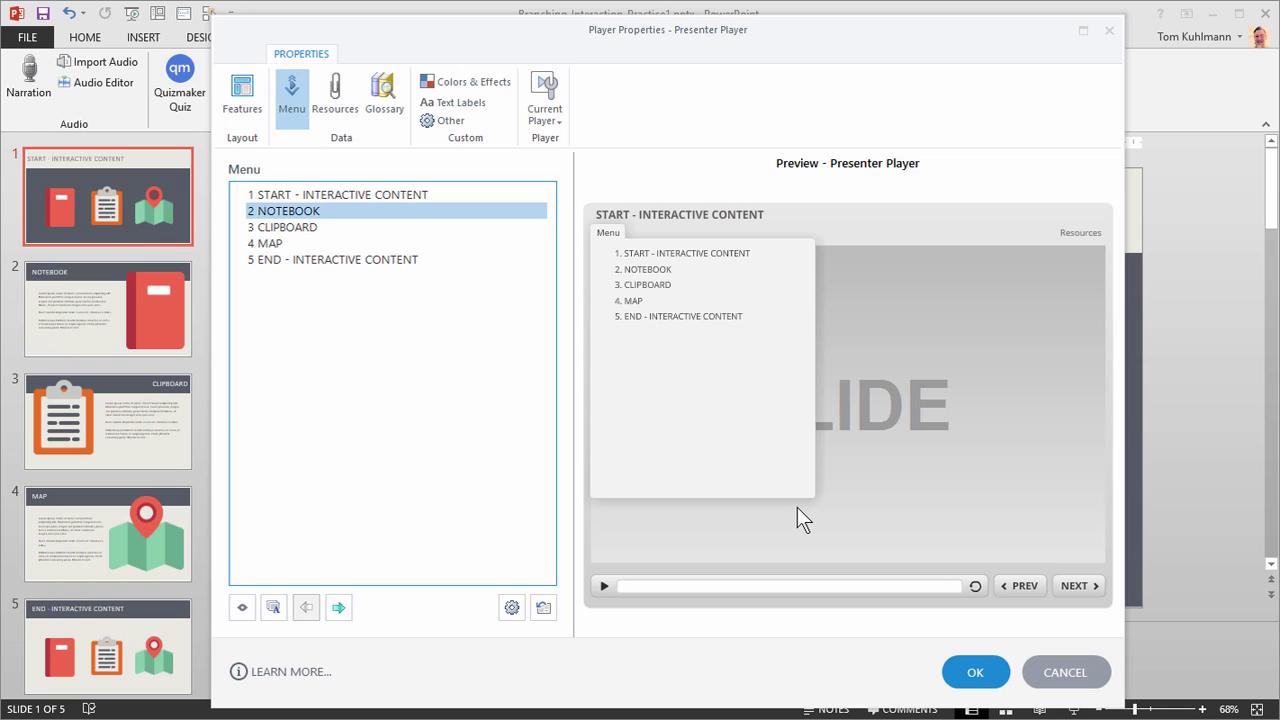
Examine the player's resources and glossary settings, including the form for a new glossary term, without adding anything
left_click(333, 101)
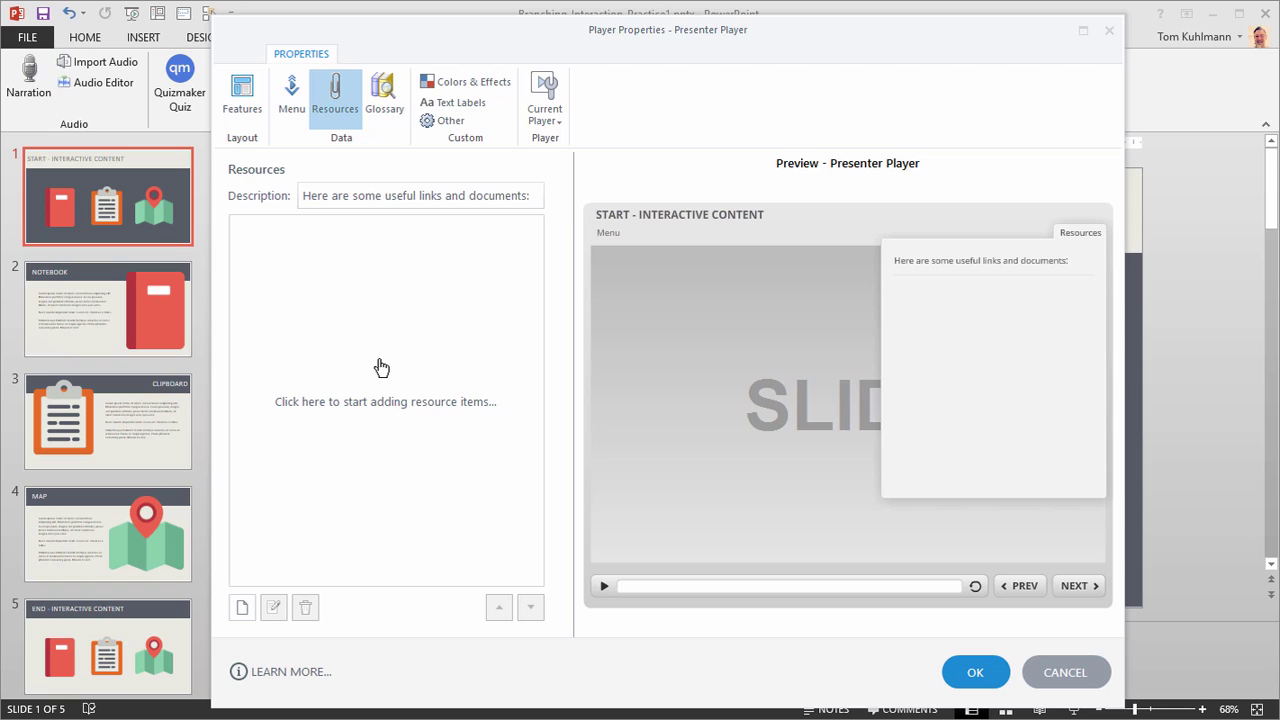
left_click(378, 89)
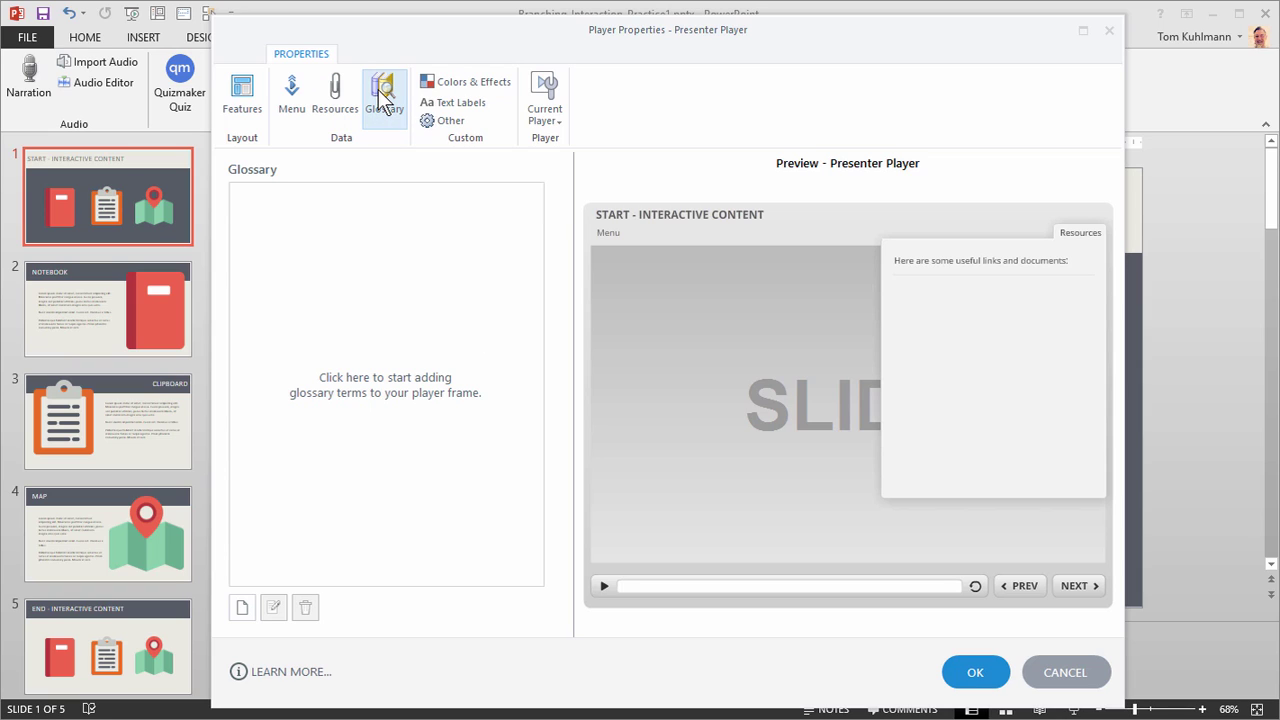
left_click(389, 386)
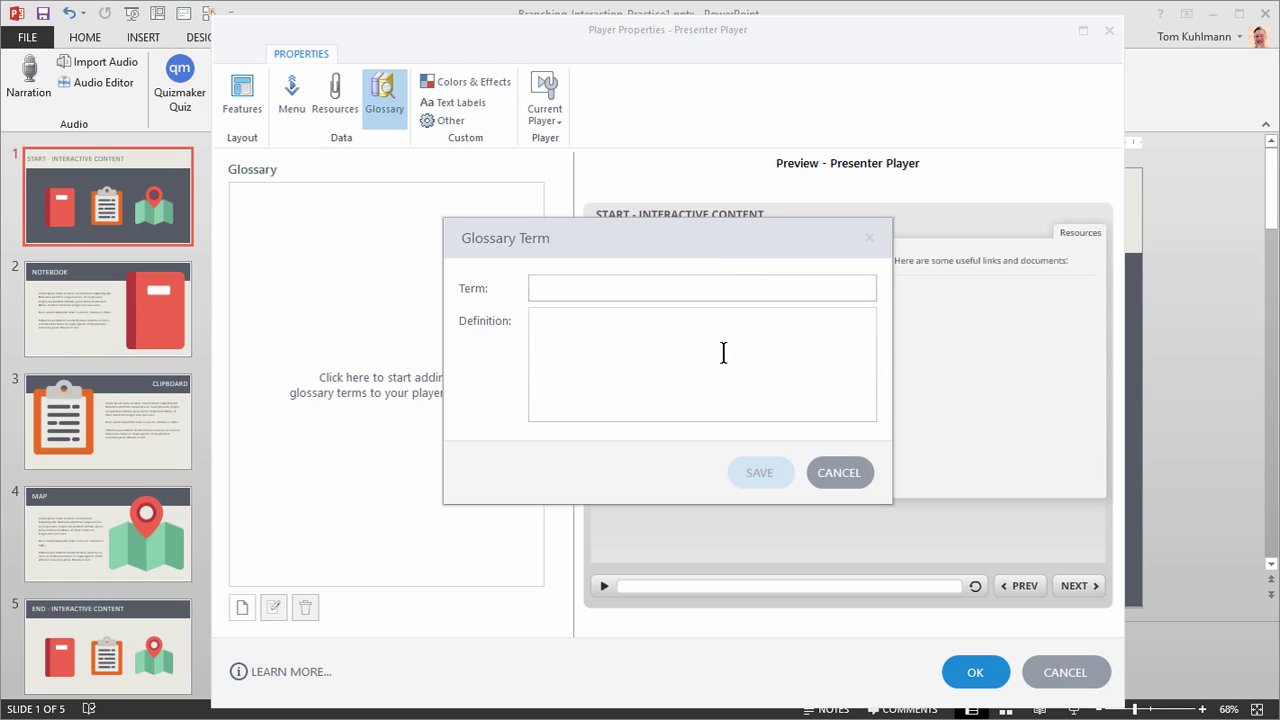
left_click(828, 476)
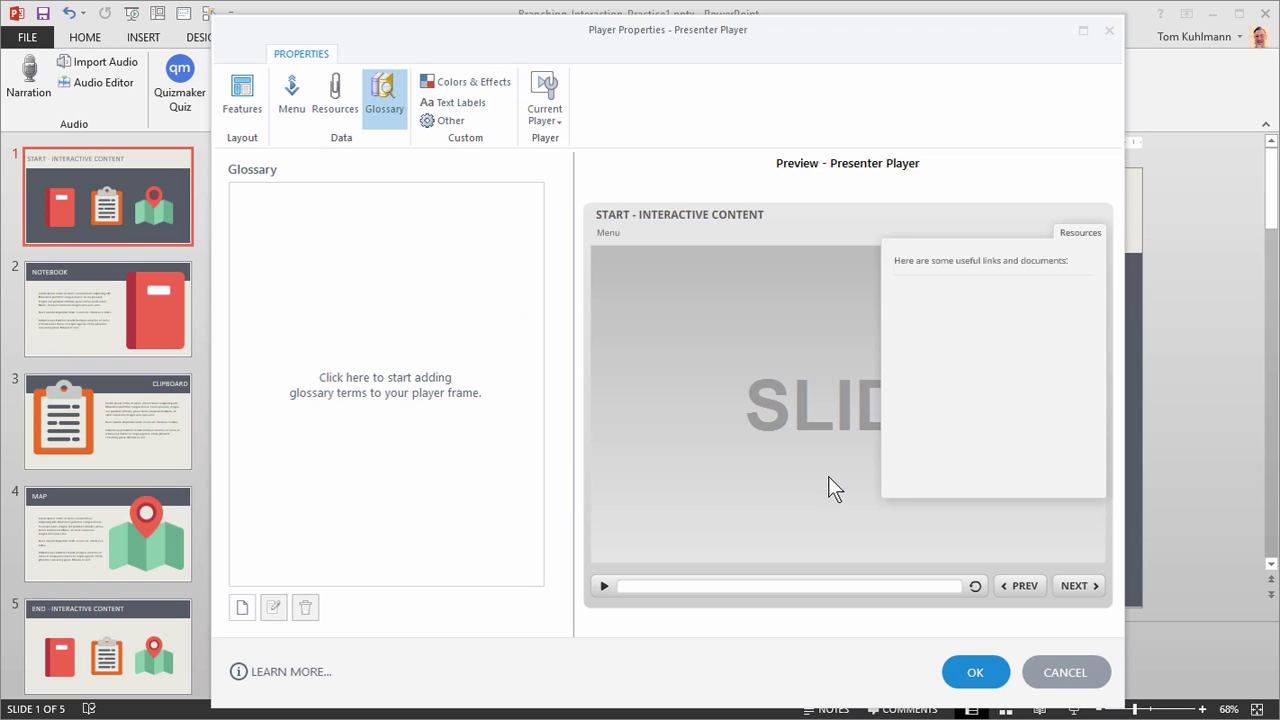
Apply the built-in Forest Green color scheme to the player
left_click(466, 84)
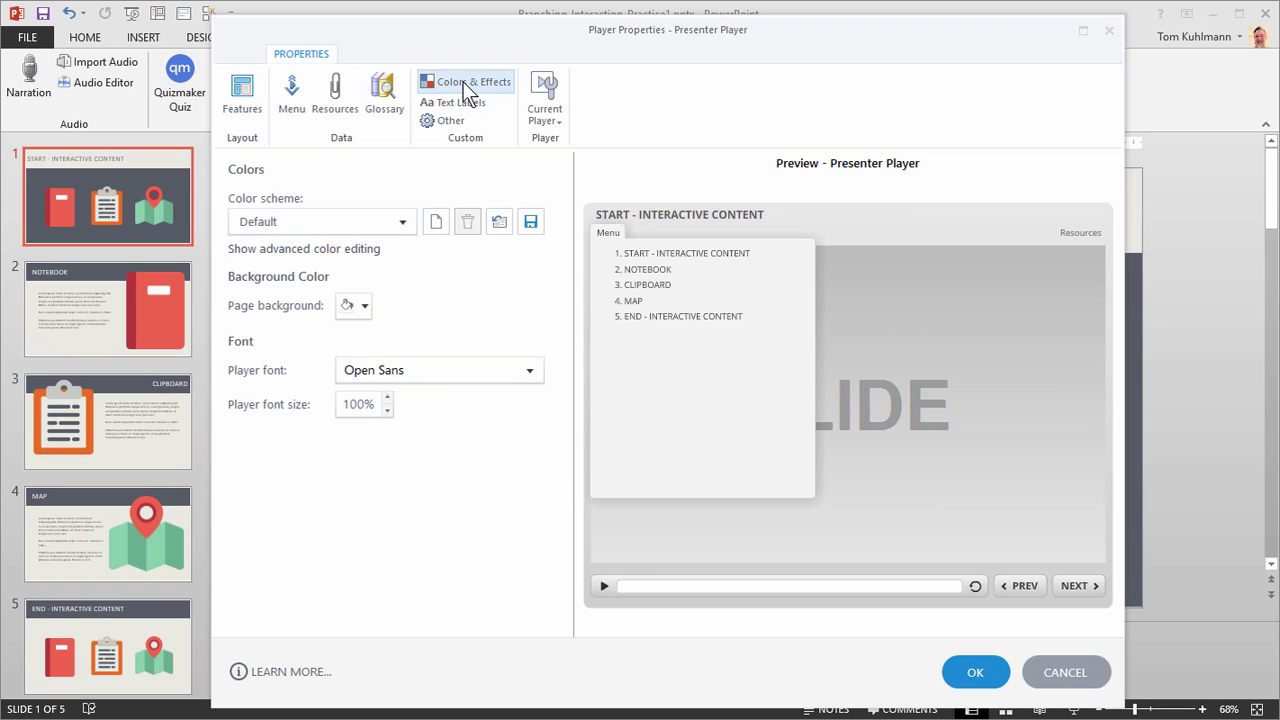
left_click(402, 229)
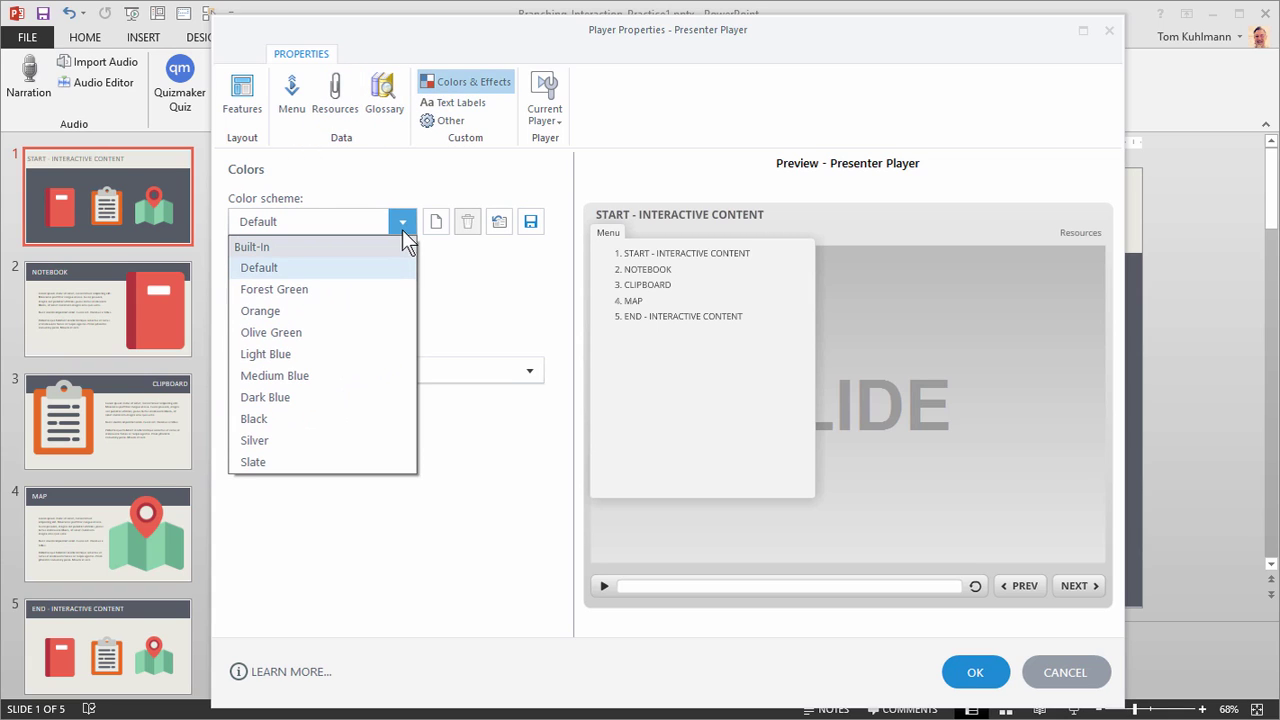
left_click(292, 290)
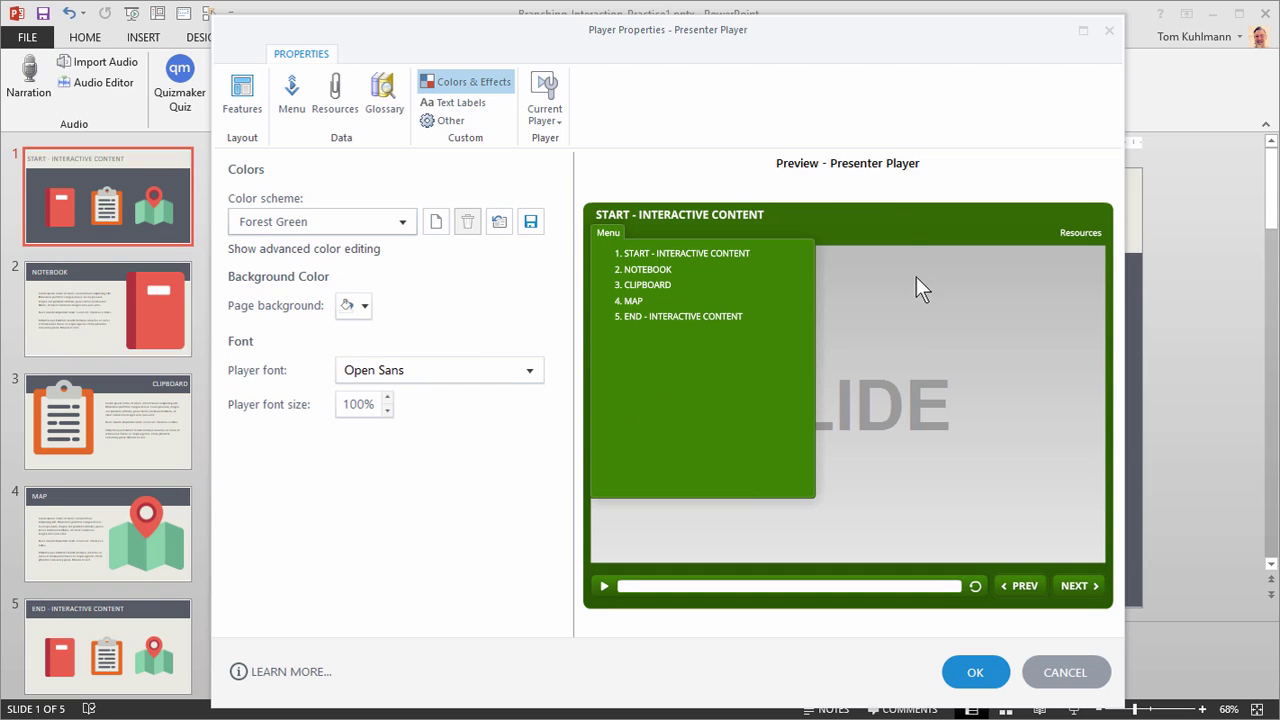
Use advanced color editing to make the top color of Base >> Main Background yellow, and discard the player changes
left_click(314, 250)
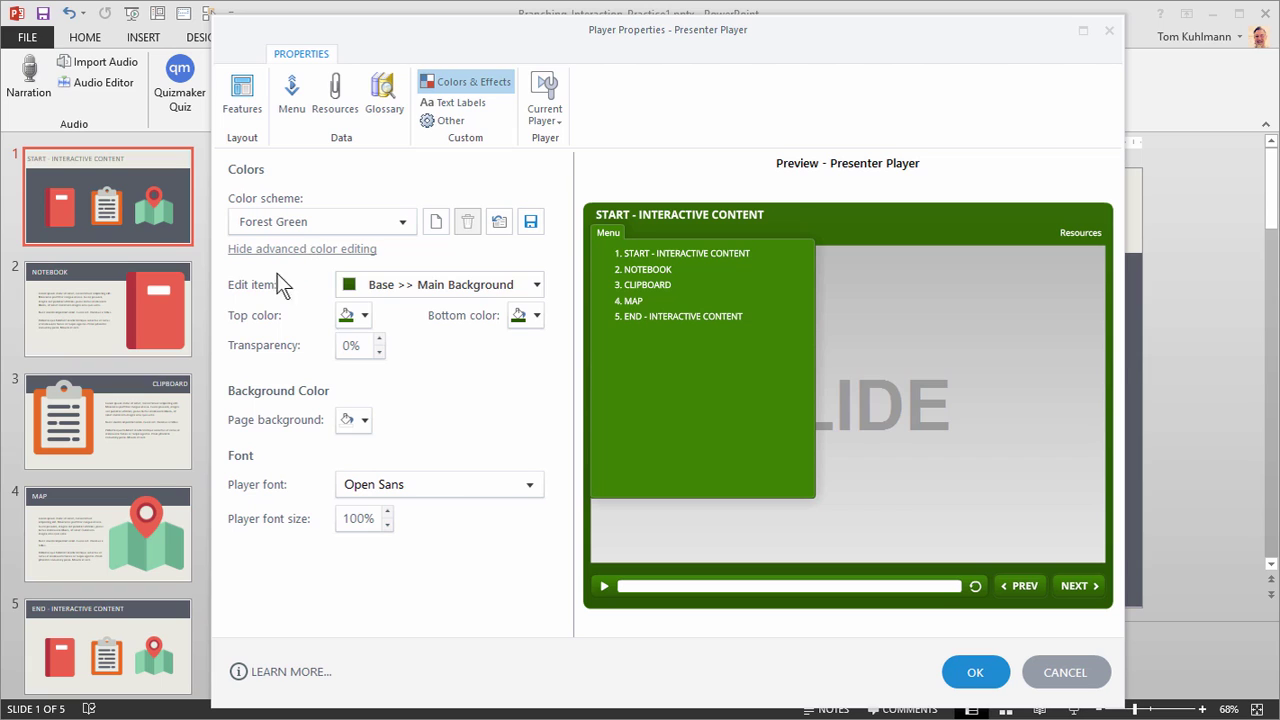
left_click(540, 288)
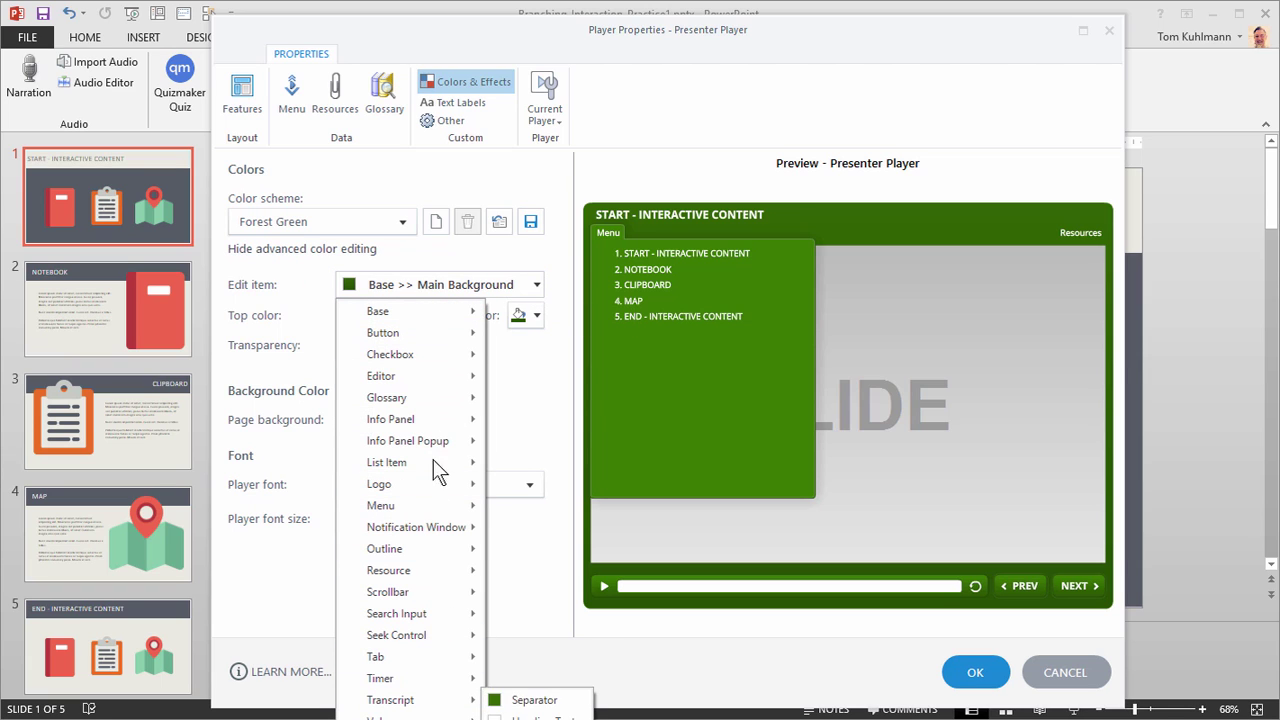
mouse_move(445, 316)
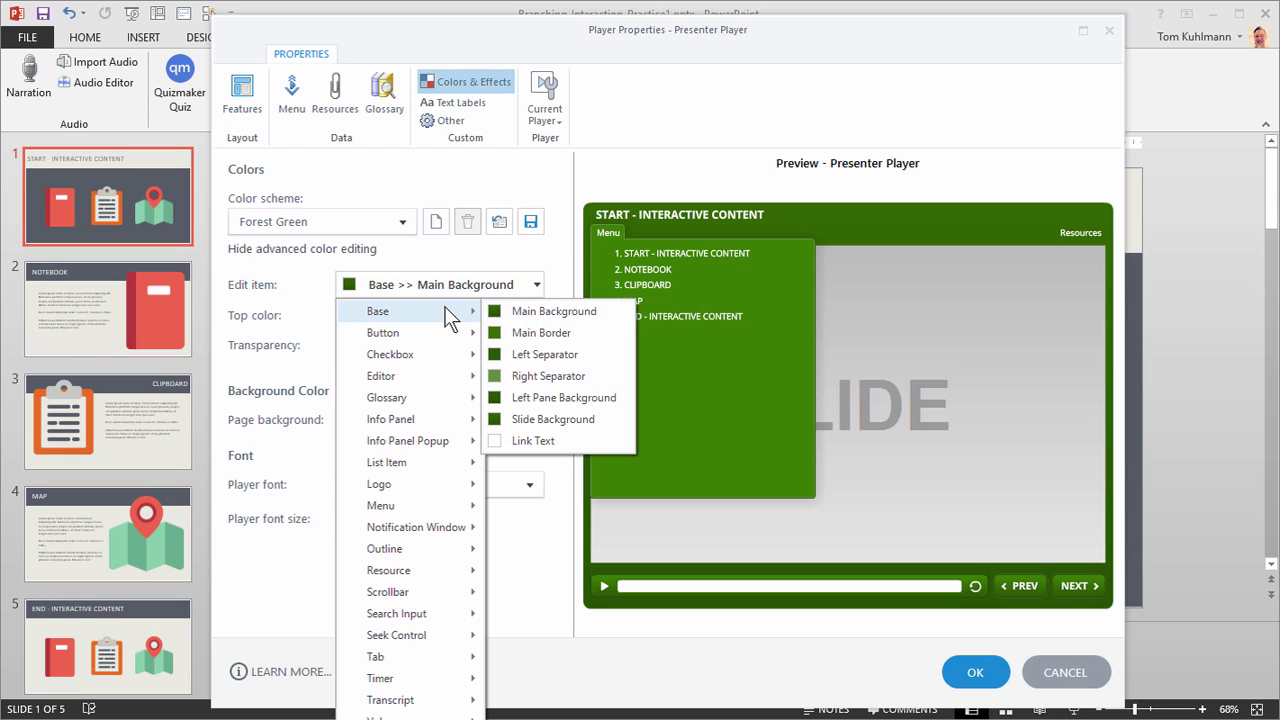
left_click(538, 311)
left_click(364, 316)
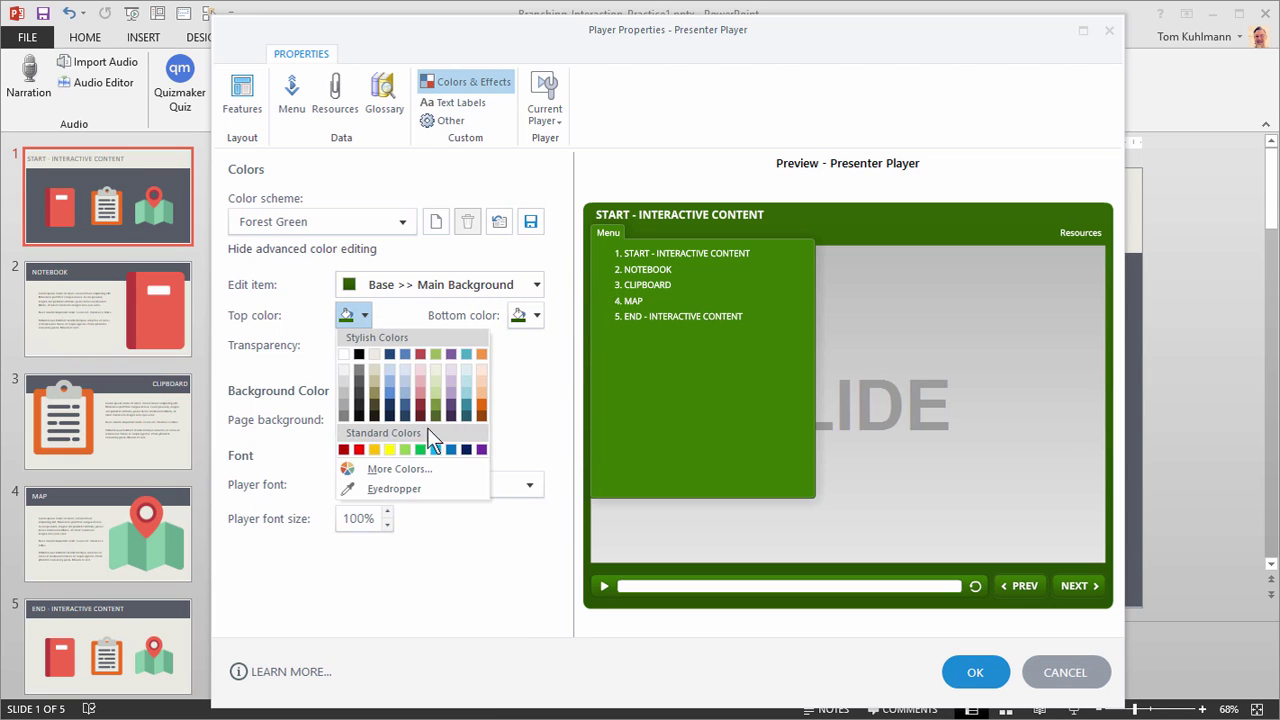
left_click(389, 449)
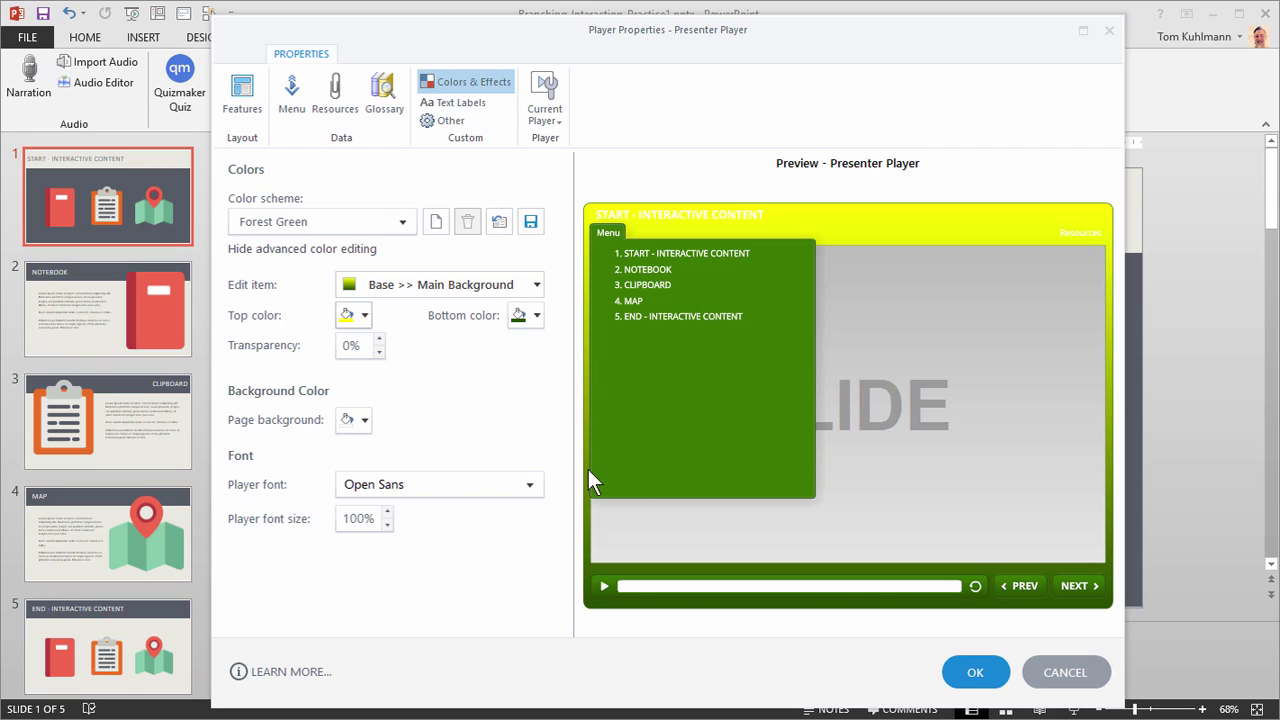
left_click(1064, 672)
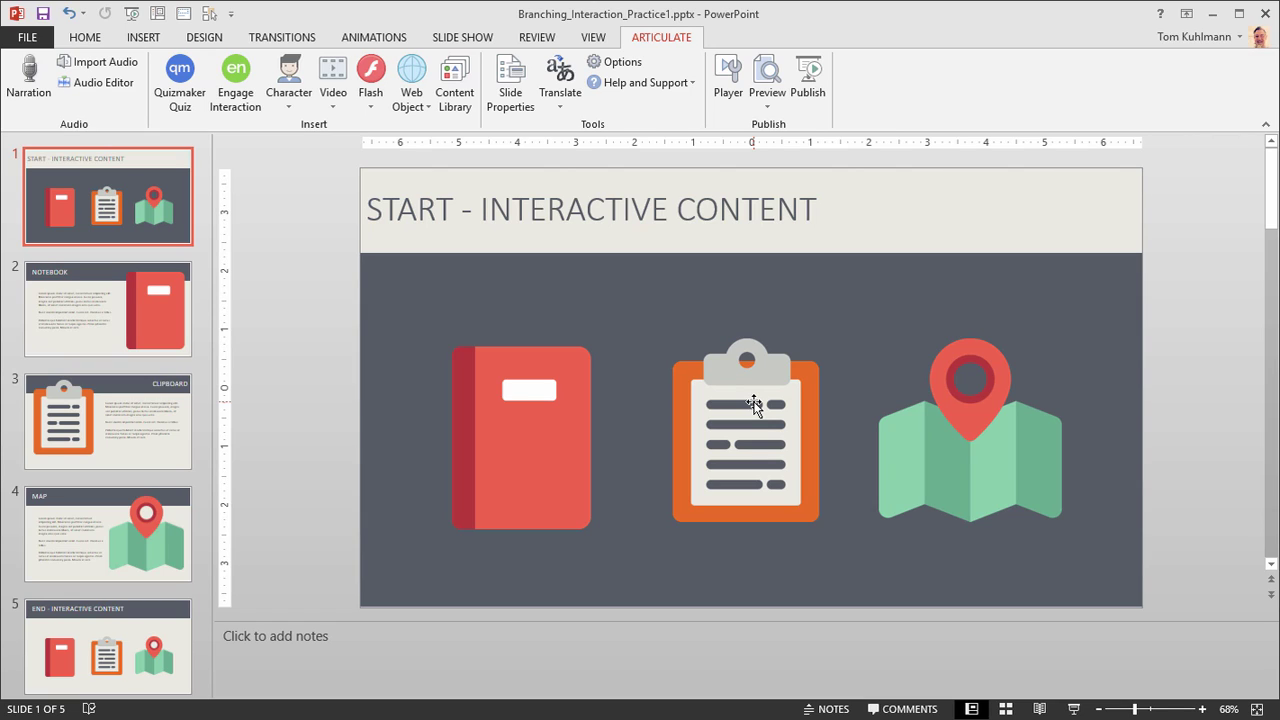
Open the Articulate slide properties for the presentation
left_click(508, 88)
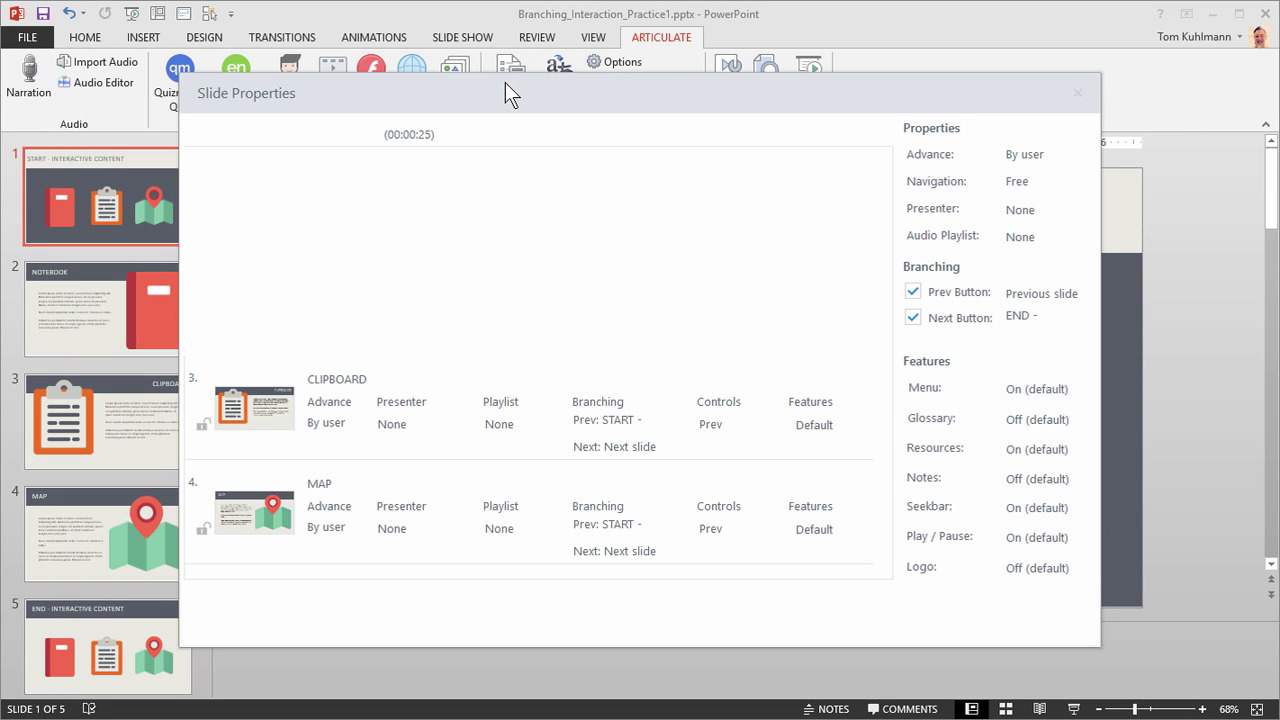